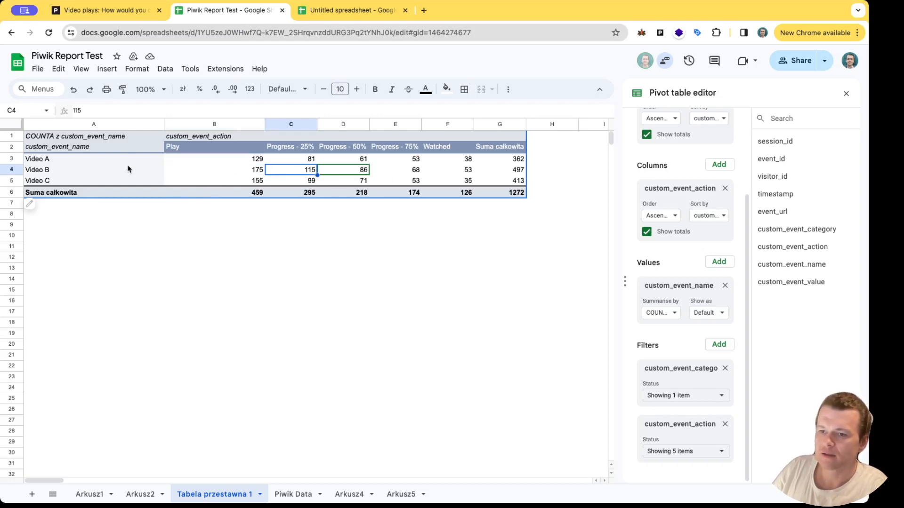
- Review the community thread's video plays report request, its enlarged sample ratio table, and the pivot table in the Piwik Report Test spreadsheet
left_click(130, 14)
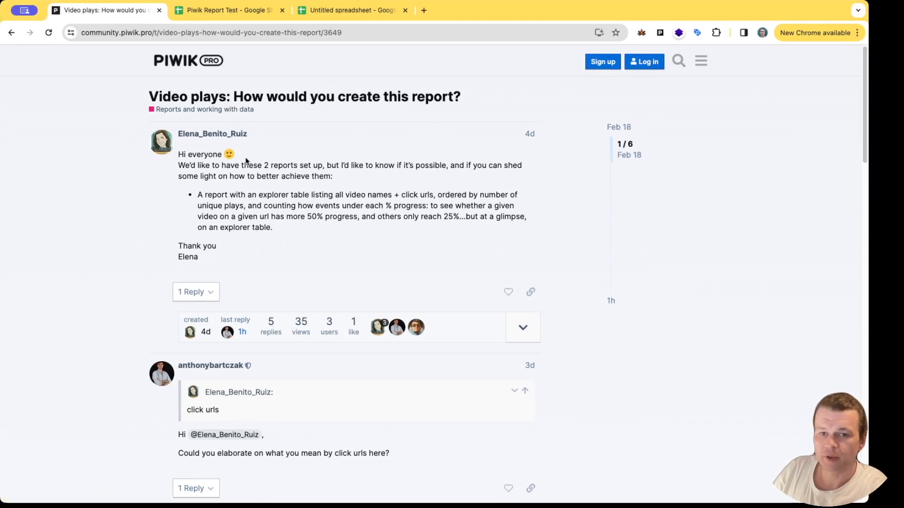
scroll(173, 310, "down", 1)
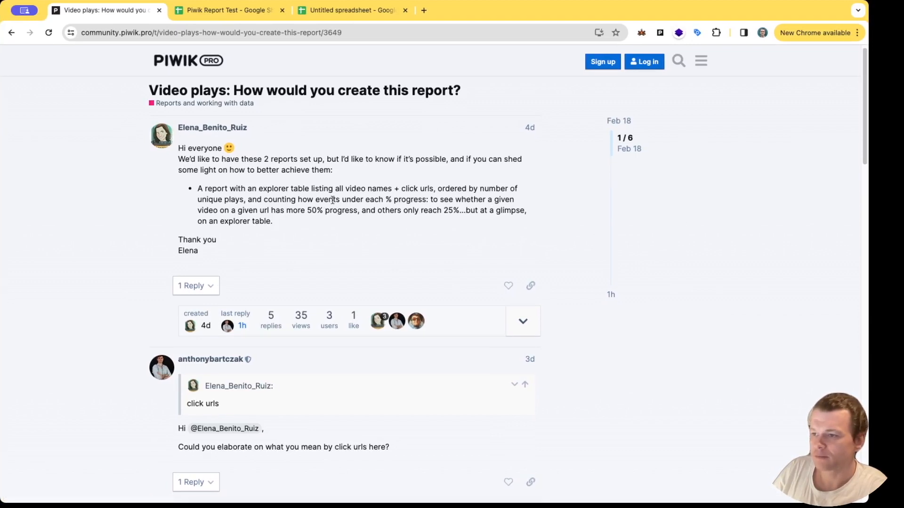
scroll(332, 235, "down", 6)
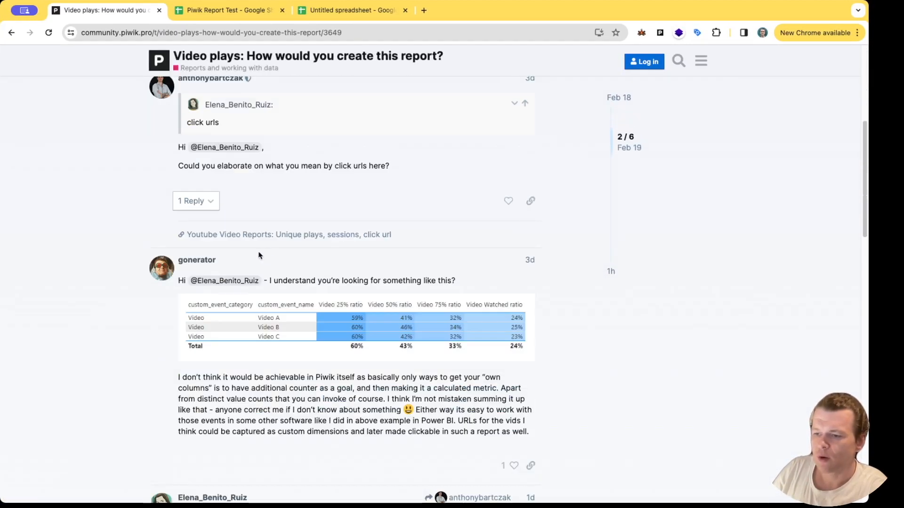
scroll(278, 297, "down", 1)
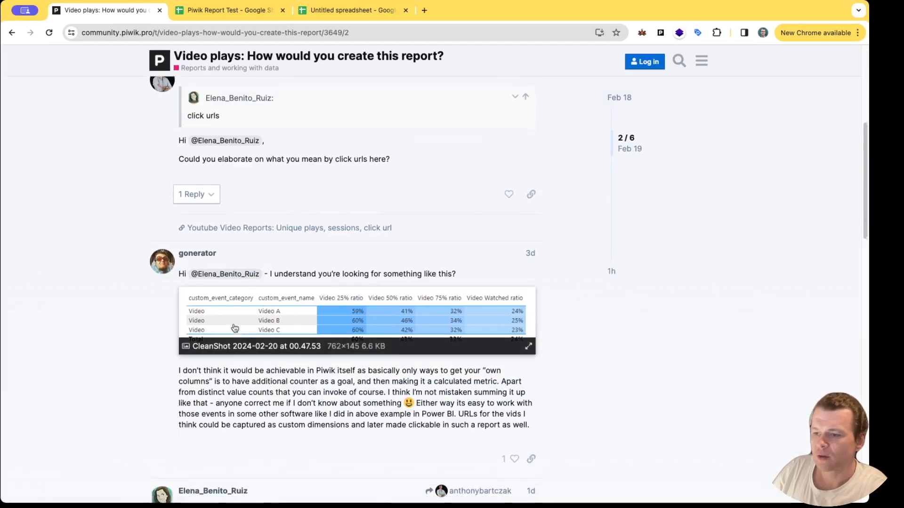
left_click(270, 288)
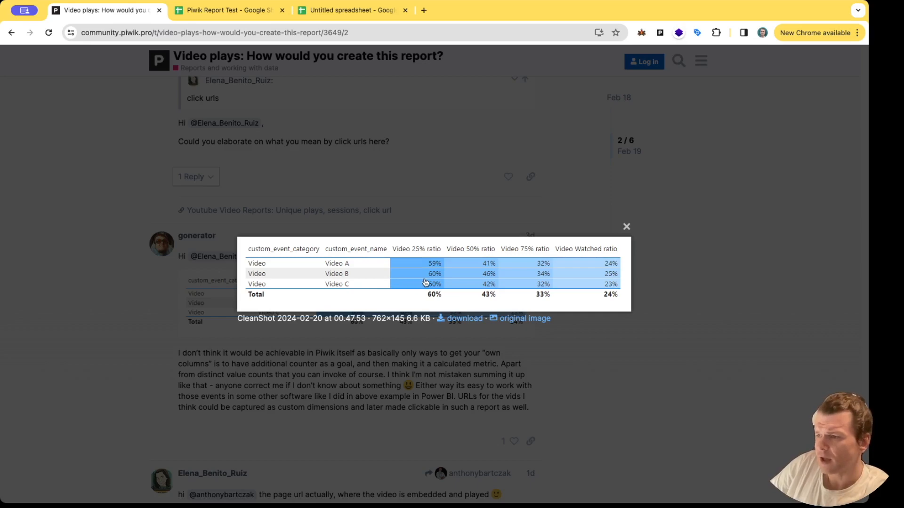
left_click(298, 367)
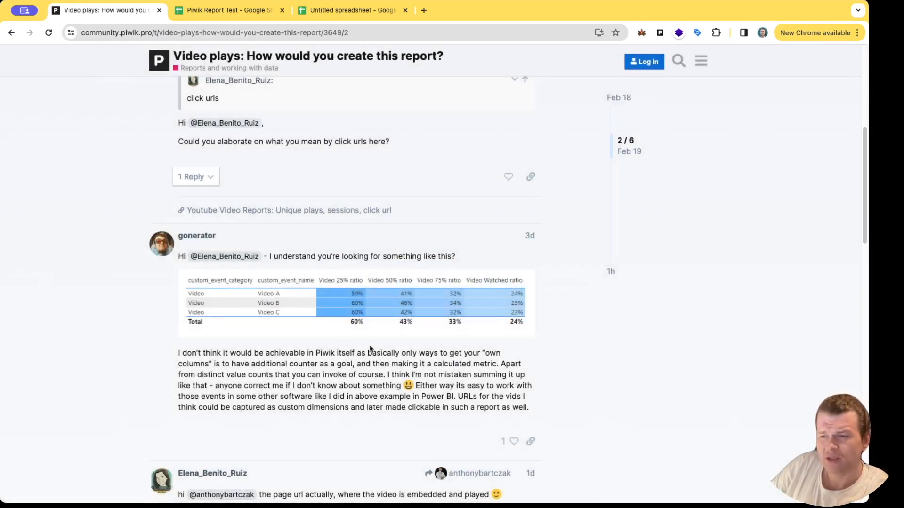
scroll(315, 375, "down", 3)
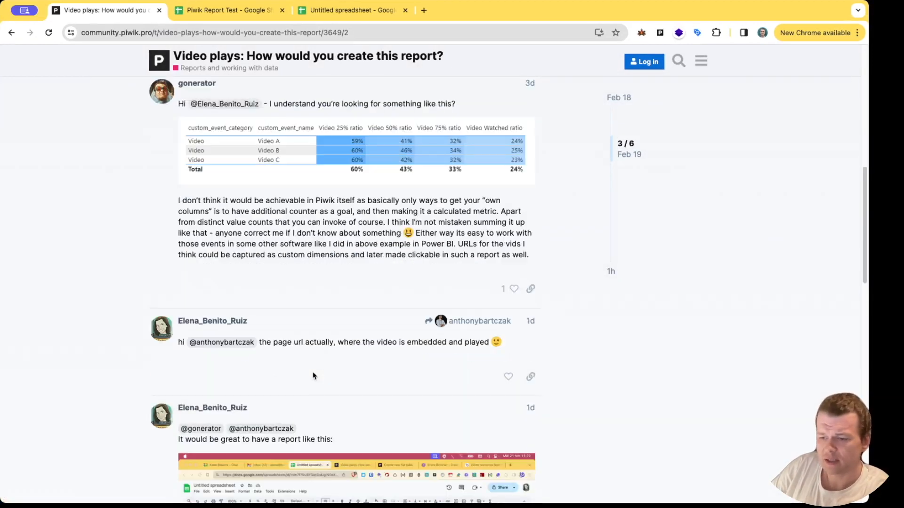
scroll(314, 375, "down", 5)
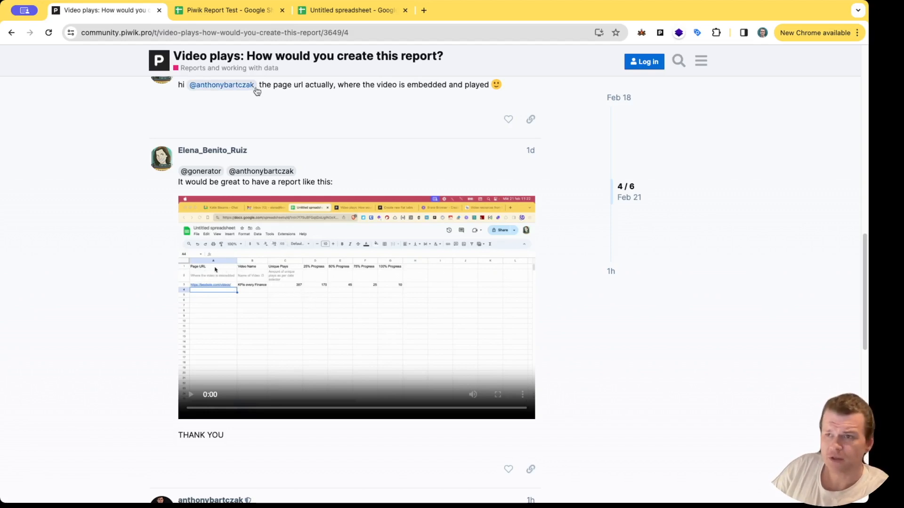
left_click(233, 14)
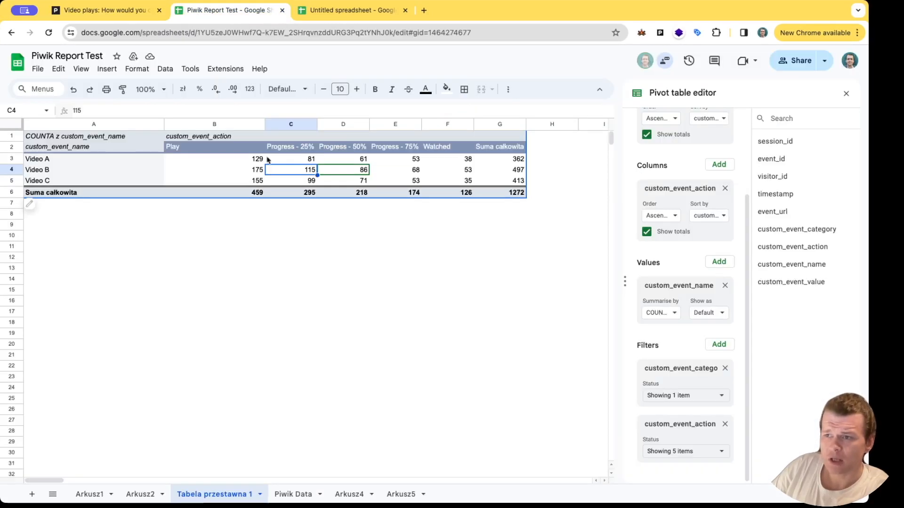
- Rename the blank untitled spreadsheet as "Piwik Video Report from API"
left_click(328, 13)
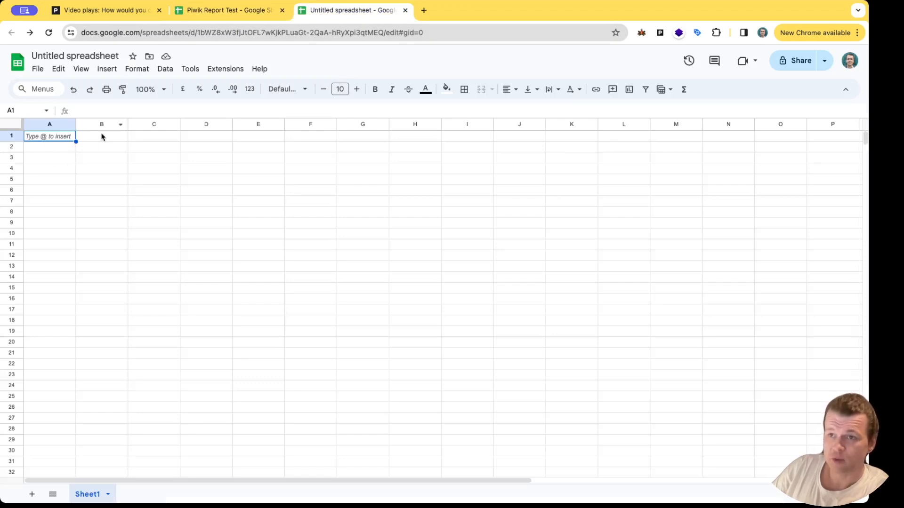
left_click(62, 147)
left_click(93, 56)
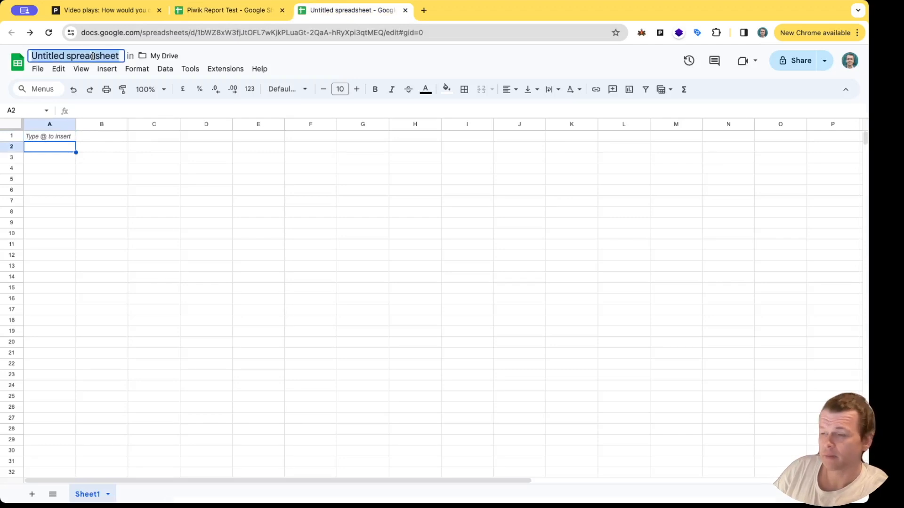
type("P")
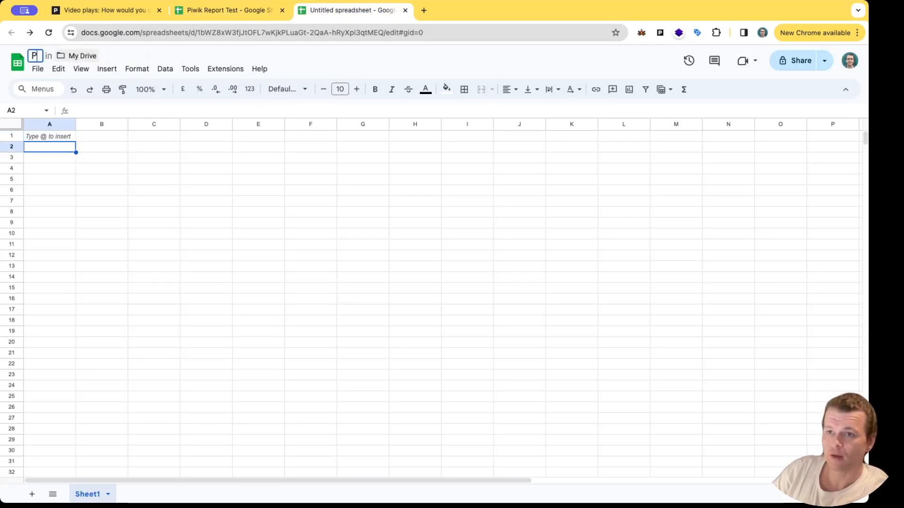
type("iwik Video Report from API")
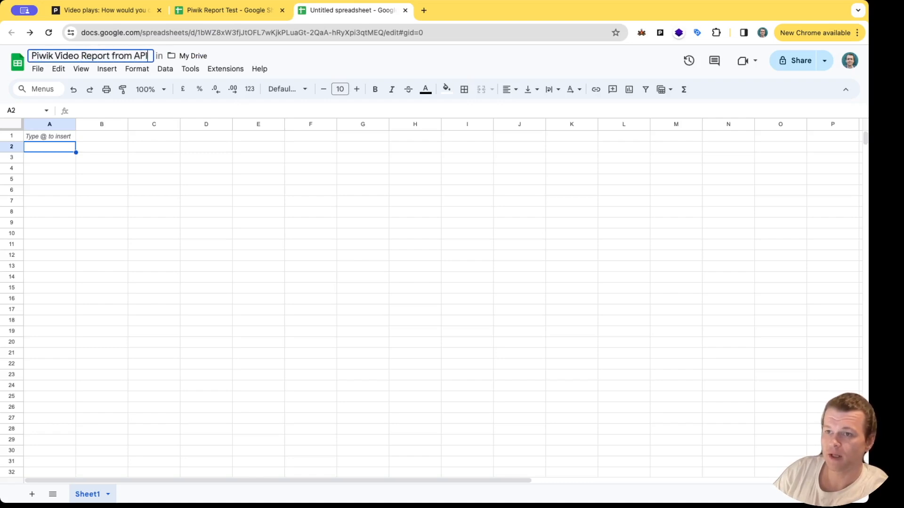
key("Return")
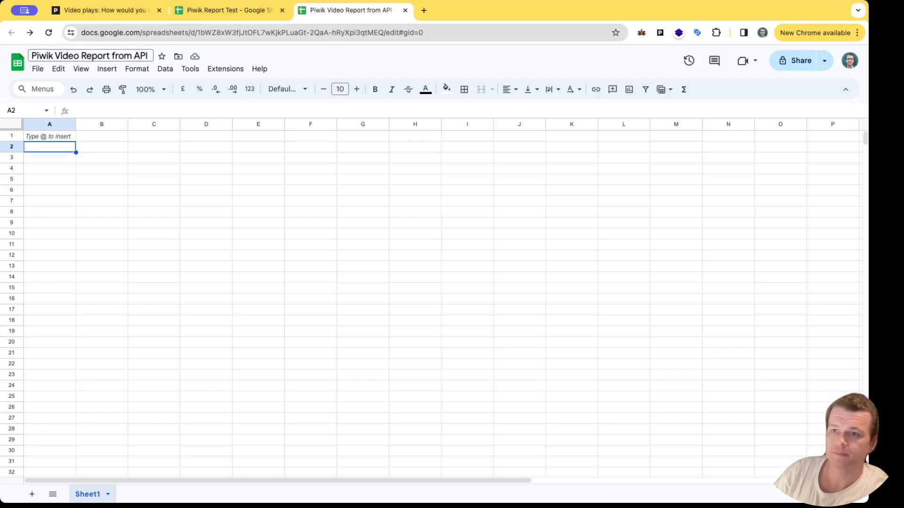
- Find the Piwik PRO Analytics add-on in the Google Workspace Marketplace and install it for the spreadsheet
left_click(226, 71)
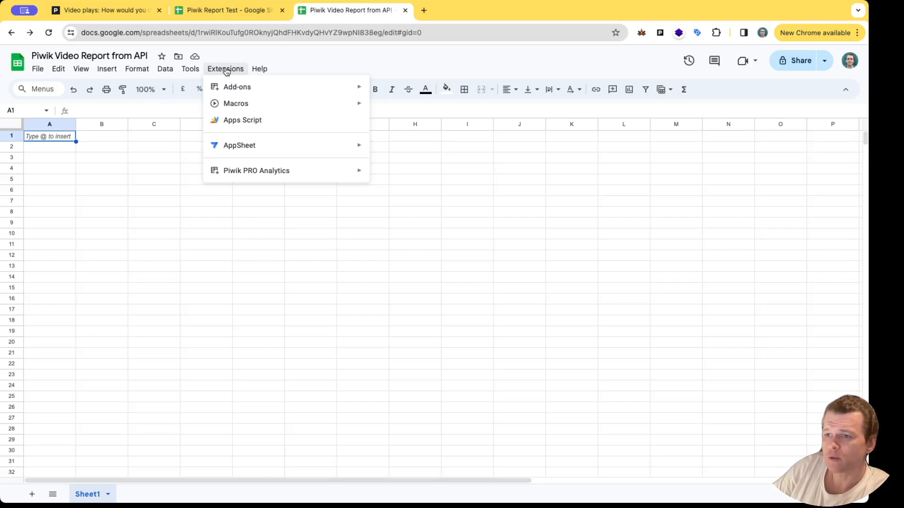
mouse_move(257, 86)
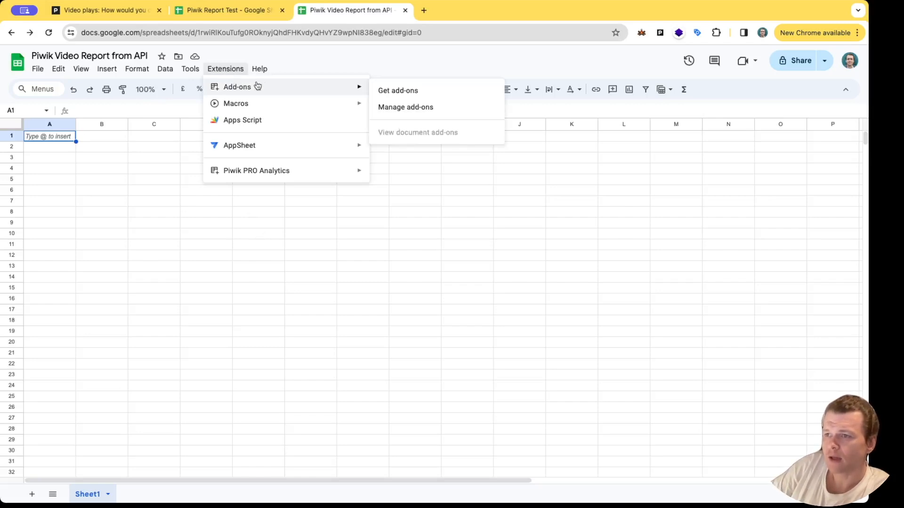
left_click(389, 91)
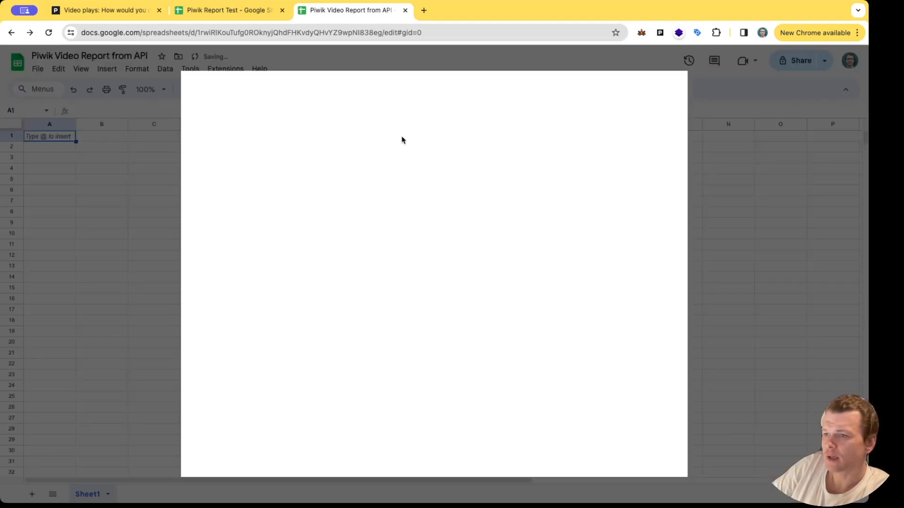
left_click(481, 89)
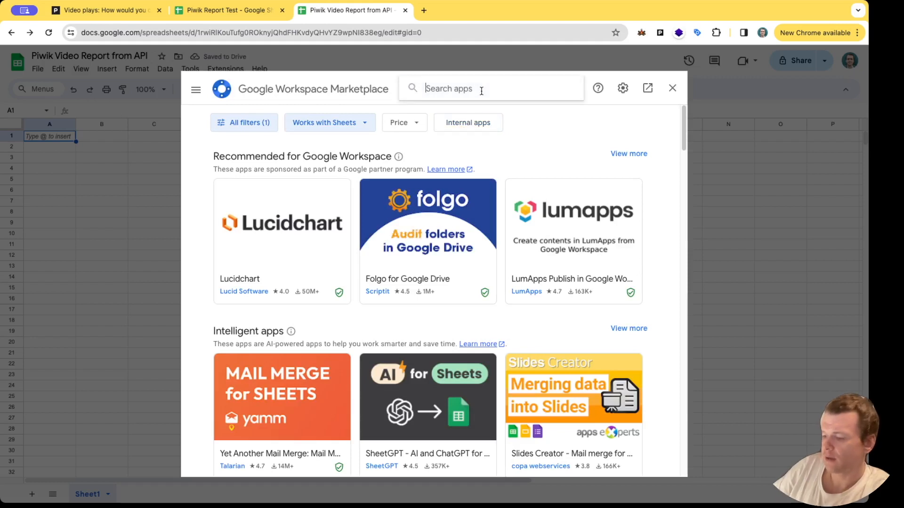
type("piwik pro")
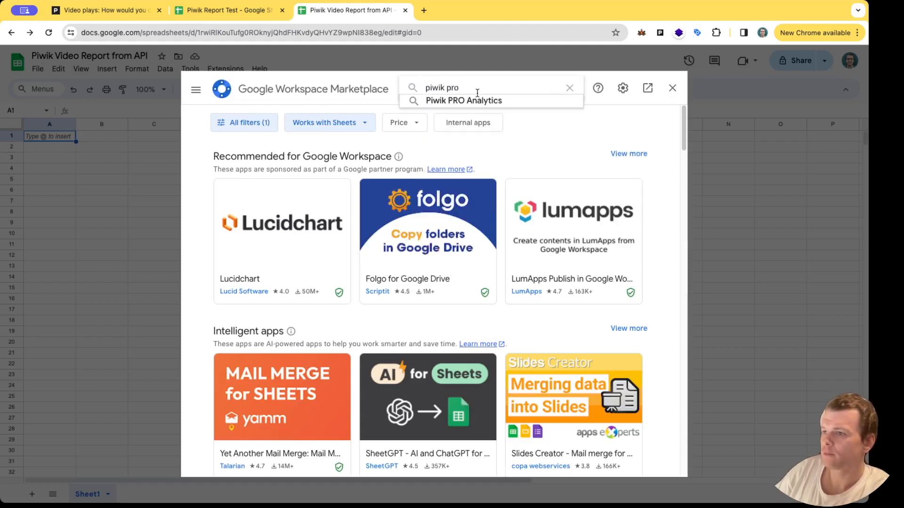
left_click(470, 101)
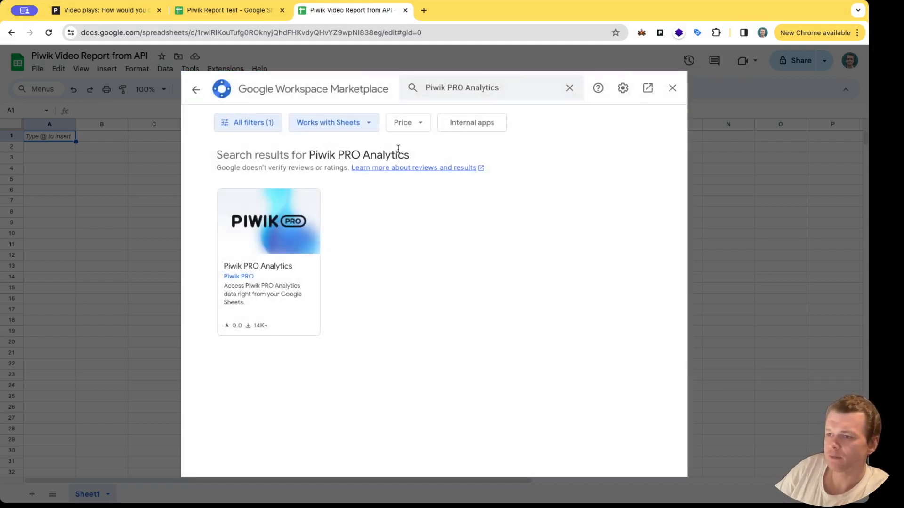
left_click(277, 224)
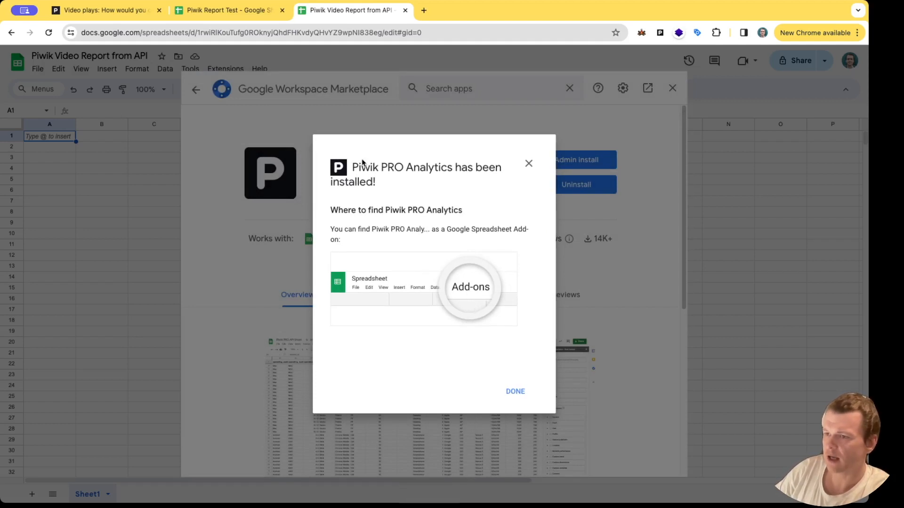
left_click(518, 391)
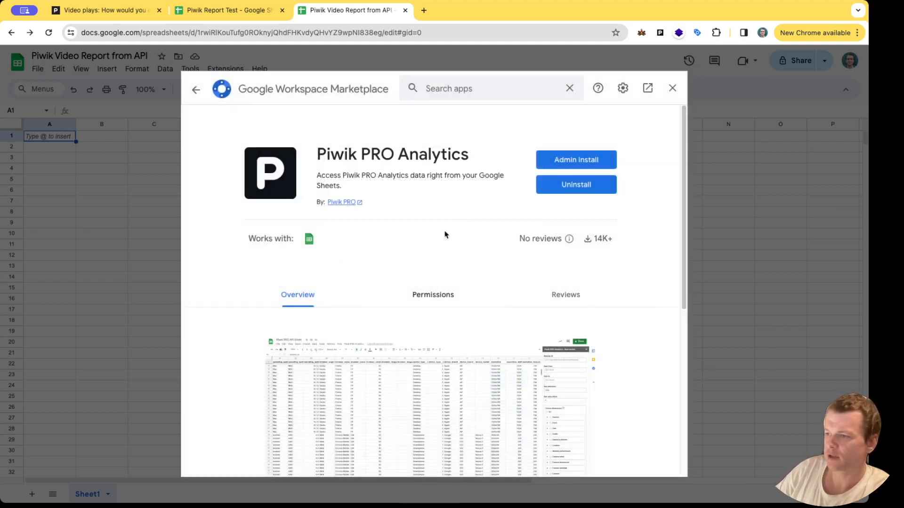
left_click(671, 92)
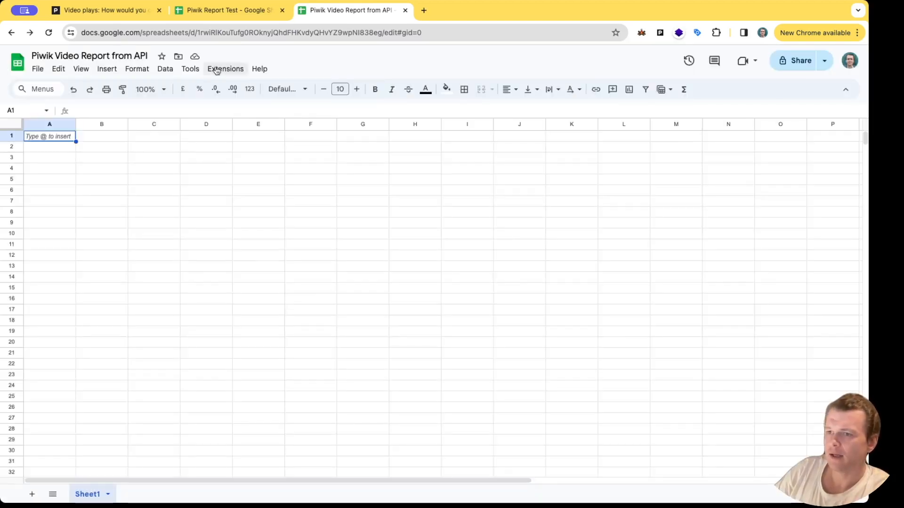
- Start authenticating the Piwik PRO Analytics add-on with the instance address hybrydowa.piwik.pro
left_click(226, 69)
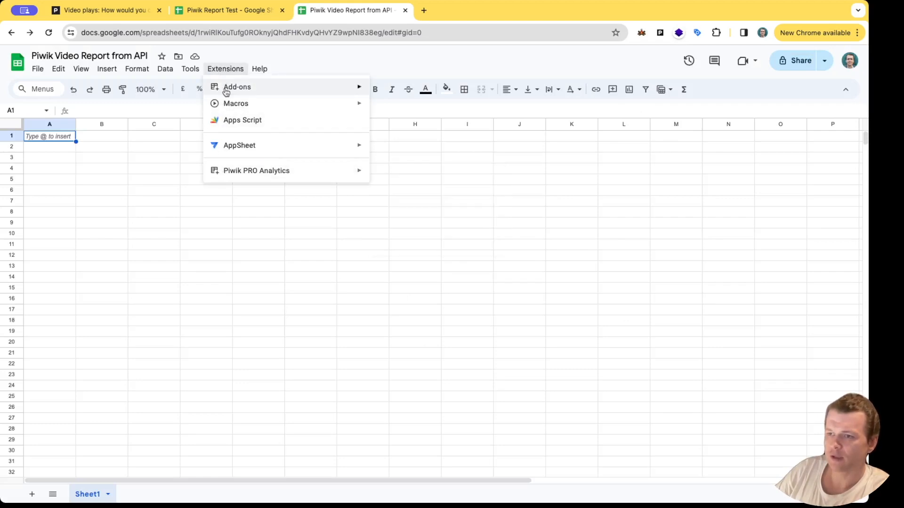
mouse_move(234, 173)
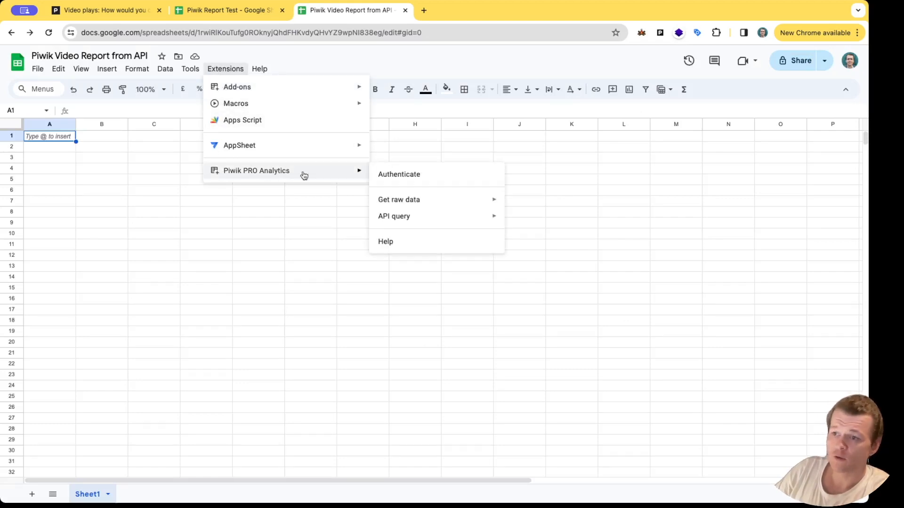
left_click(415, 176)
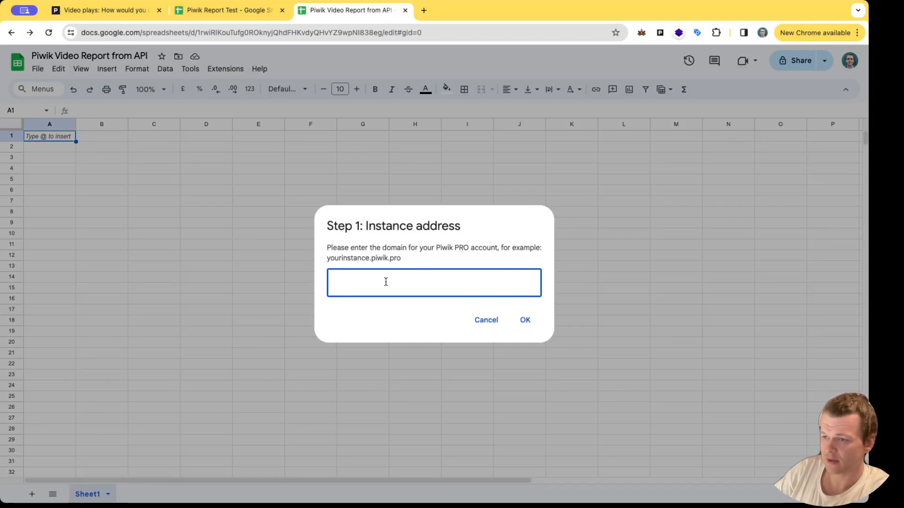
type("ttp")
key("BackSpace")
key("BackSpace")
key("BackSpace")
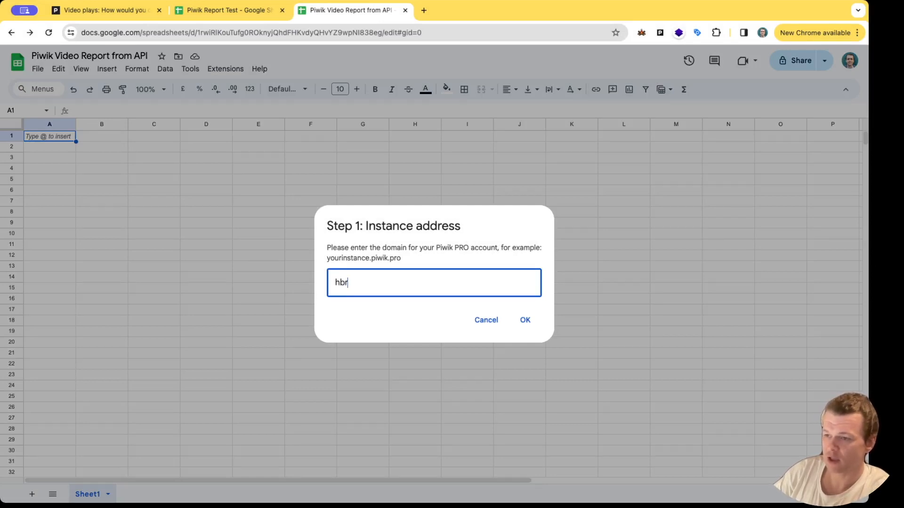
type("ybrydowa.piwik.pro")
left_click(525, 320)
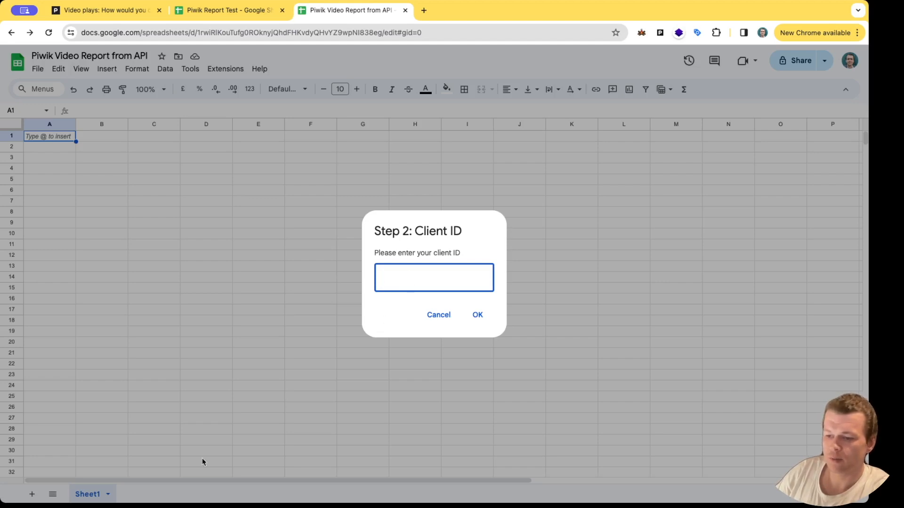
- Paste the client ID and client secret to complete the Piwik PRO API authentication
key("super+v")
left_click(478, 315)
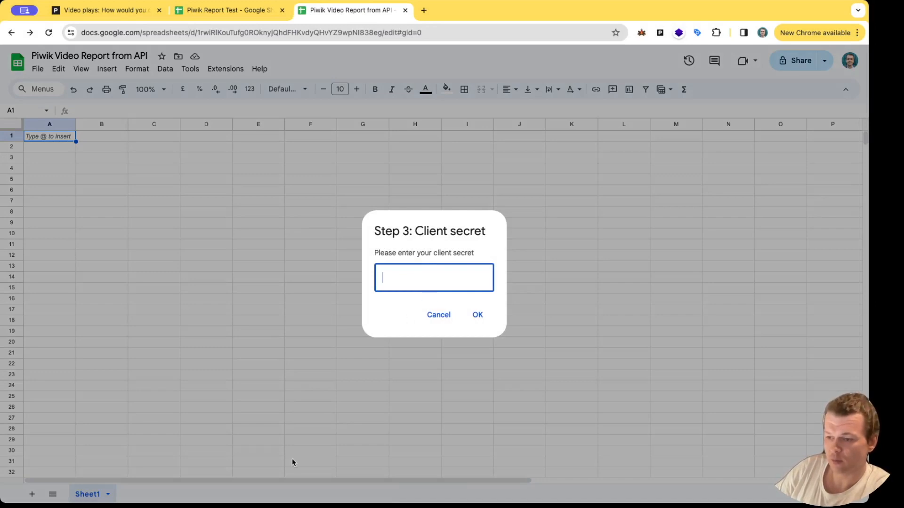
key("super+v")
left_click(486, 318)
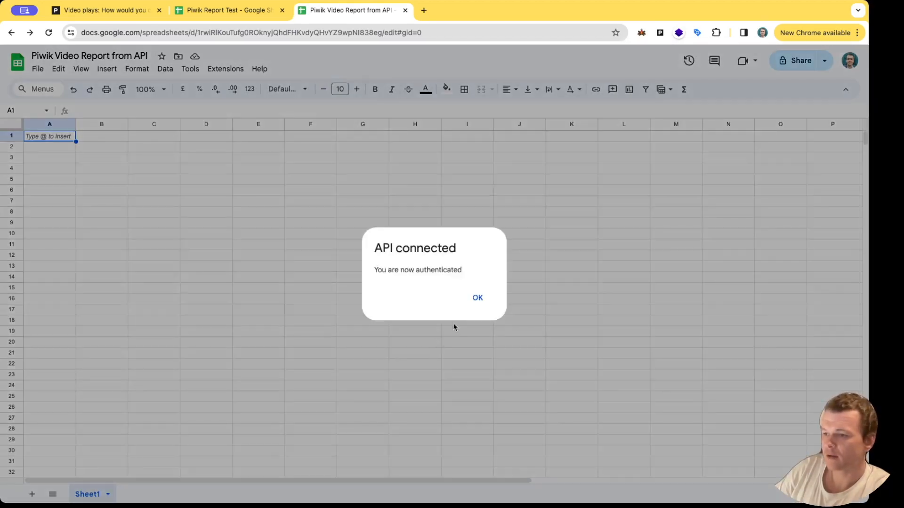
left_click(478, 300)
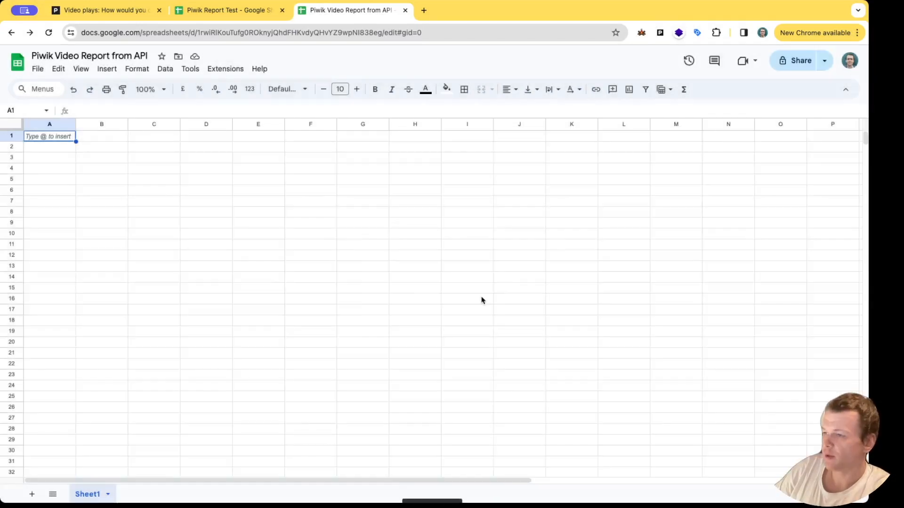
- Start a Piwik PRO Analytics raw events query and paste in the website ID
left_click(217, 71)
mouse_move(252, 175)
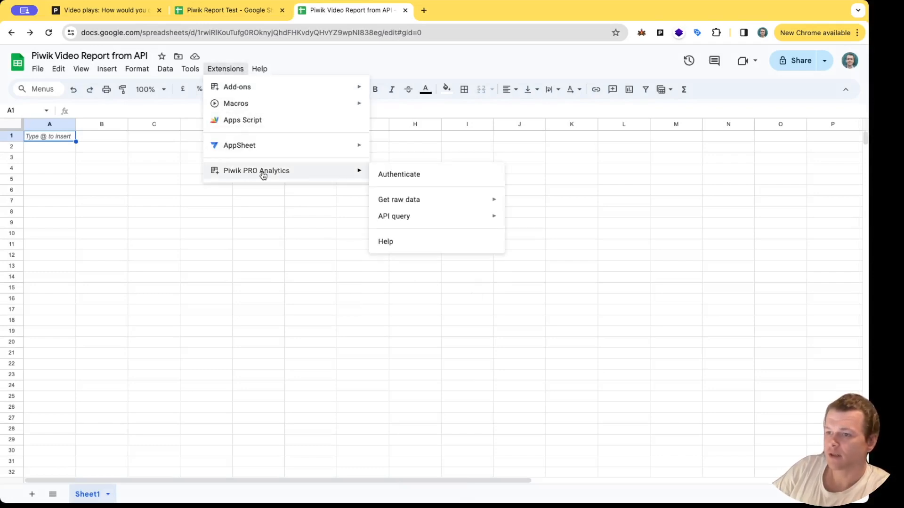
mouse_move(429, 204)
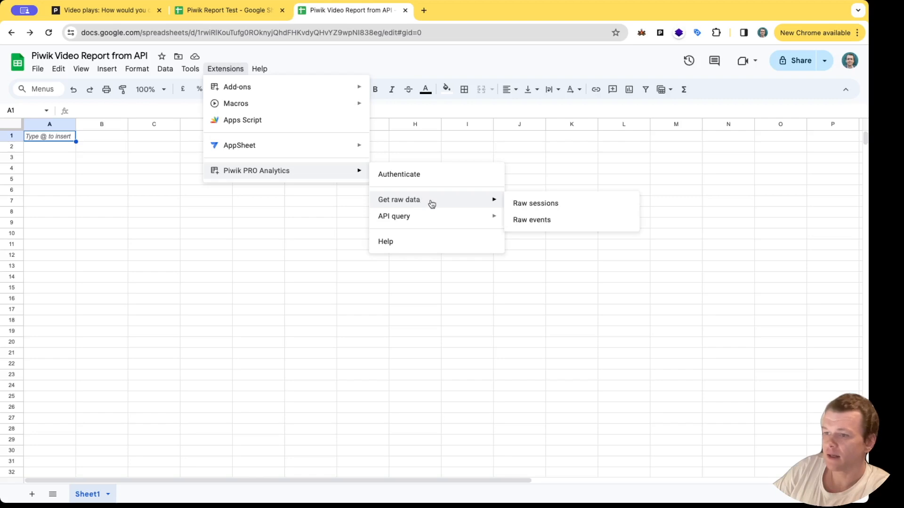
left_click(545, 223)
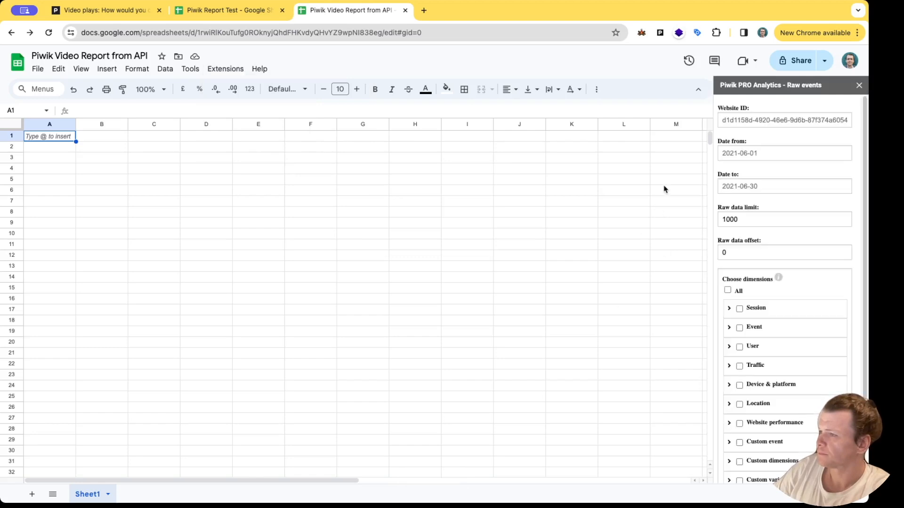
left_click(789, 117)
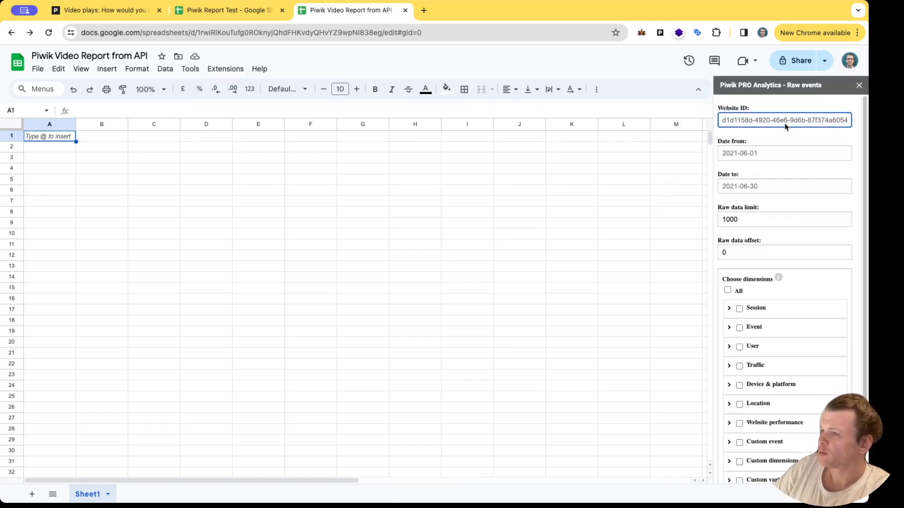
key("super+a")
type("0c13cbb-b952-4a69-867a-7777e1390efe")
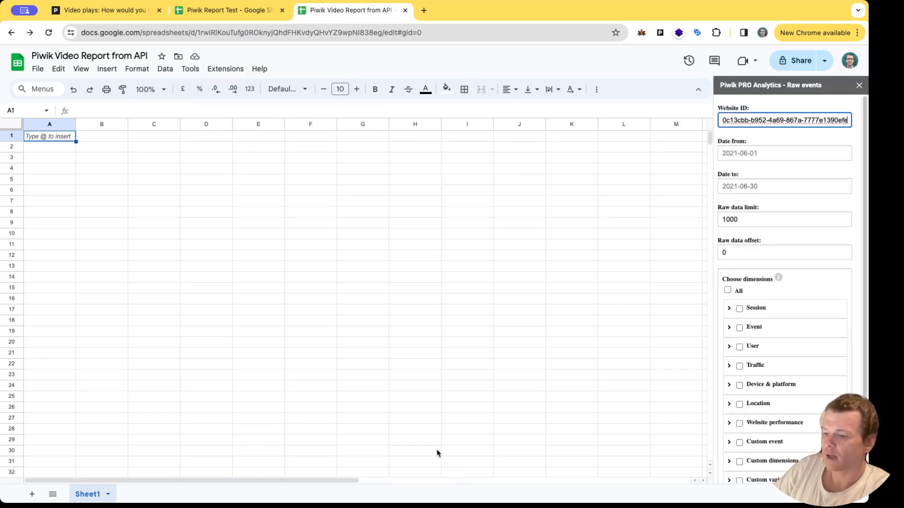
- Set the raw events query's dates from 2021-01-01 to 2021-03-31 and its raw data limit to 10000
left_click(758, 153)
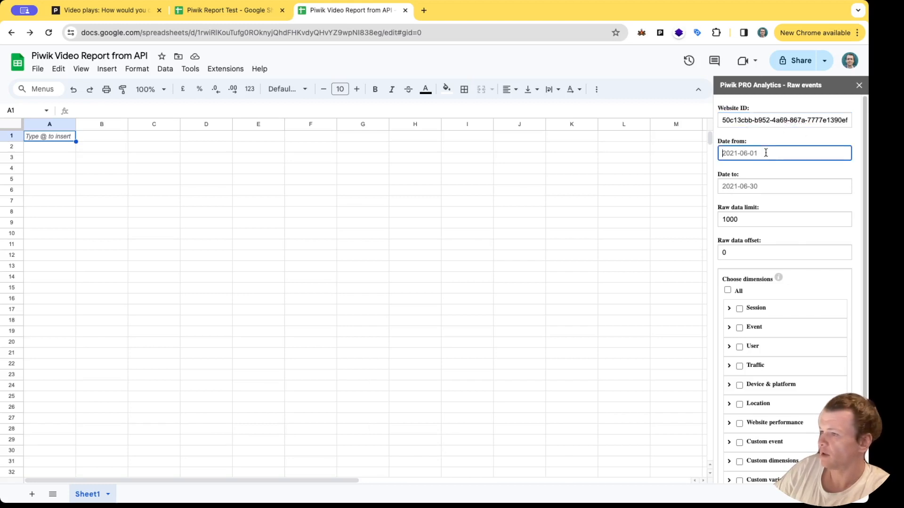
type("2021-01-01")
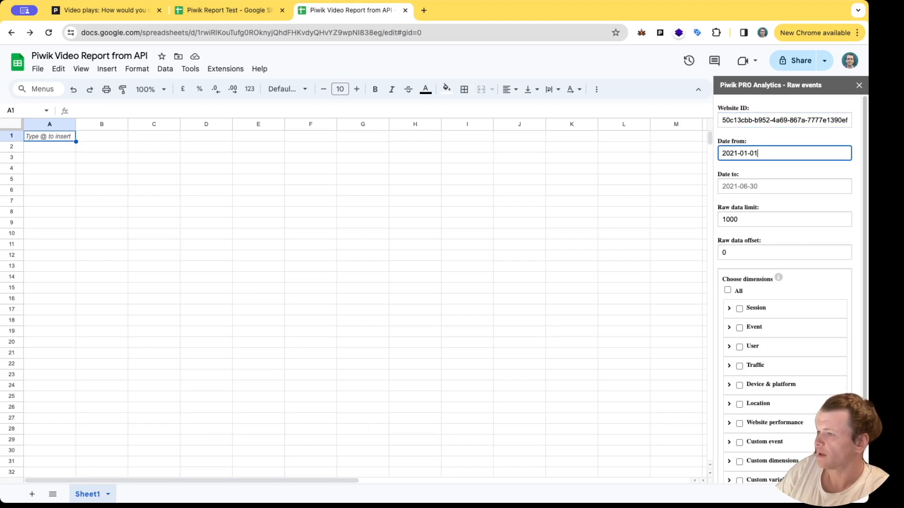
key("Tab")
type("2021")
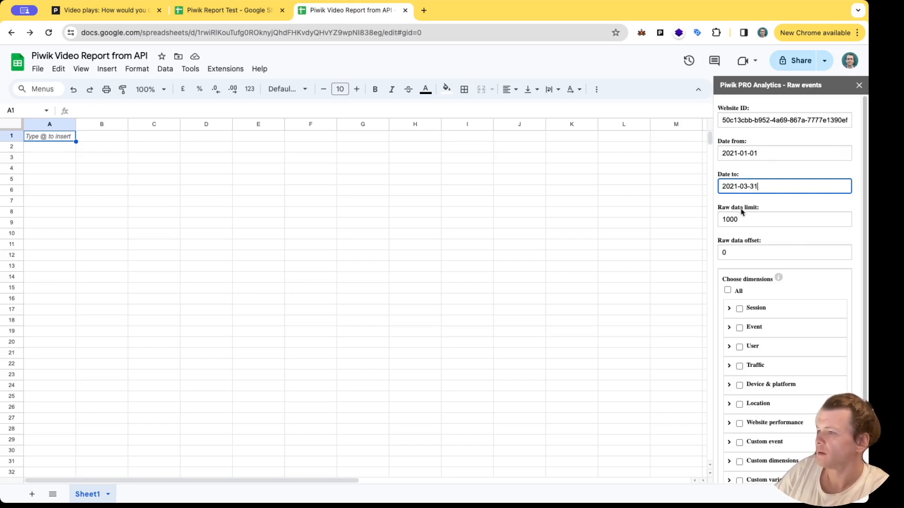
left_click_drag(767, 151, 696, 161)
left_click(742, 155)
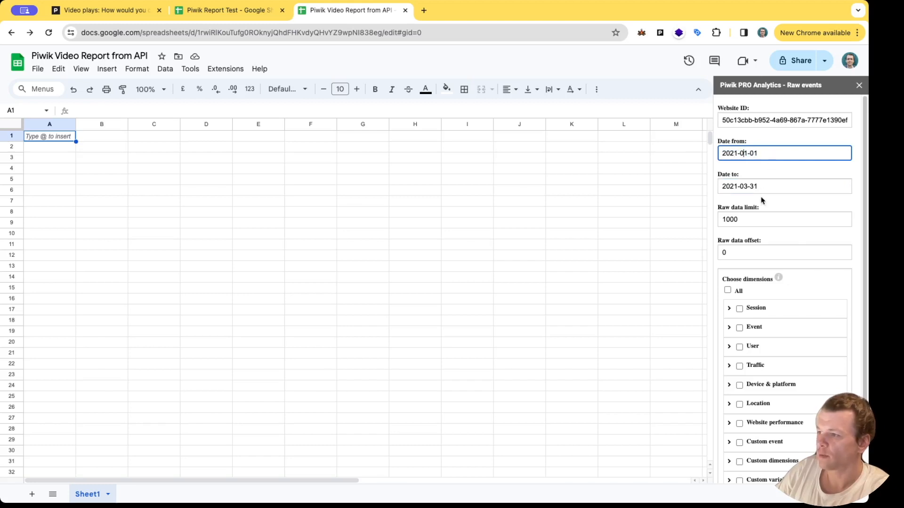
left_click(774, 219)
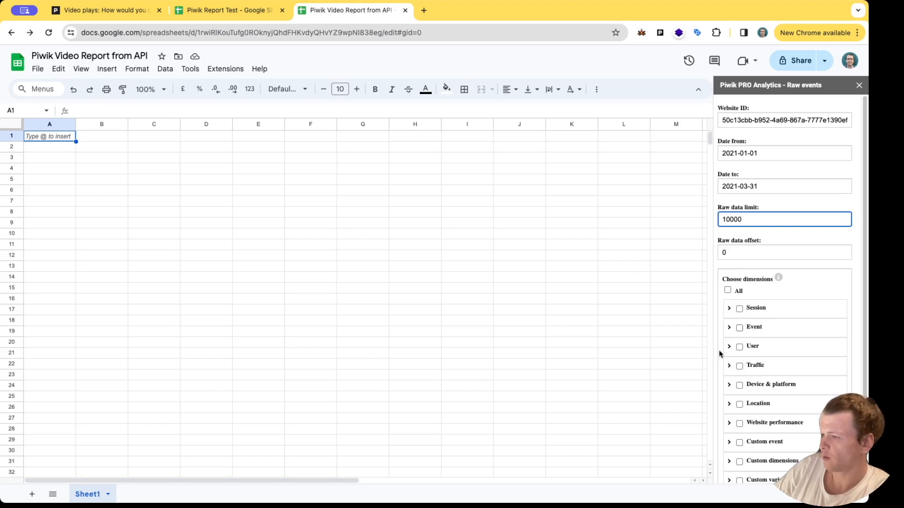
- Include all Custom event dimensions plus the Event dimension Page URL, and submit the raw events query
scroll(738, 276, "down", 2)
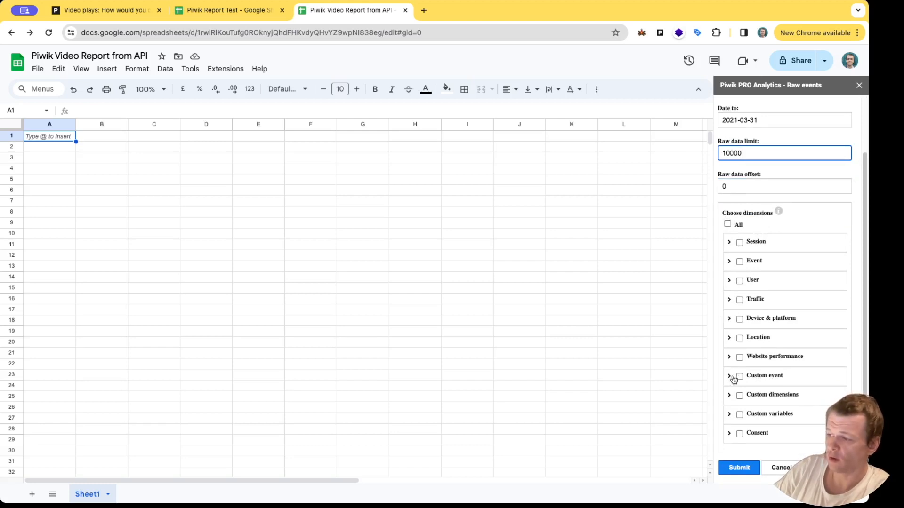
left_click(749, 266)
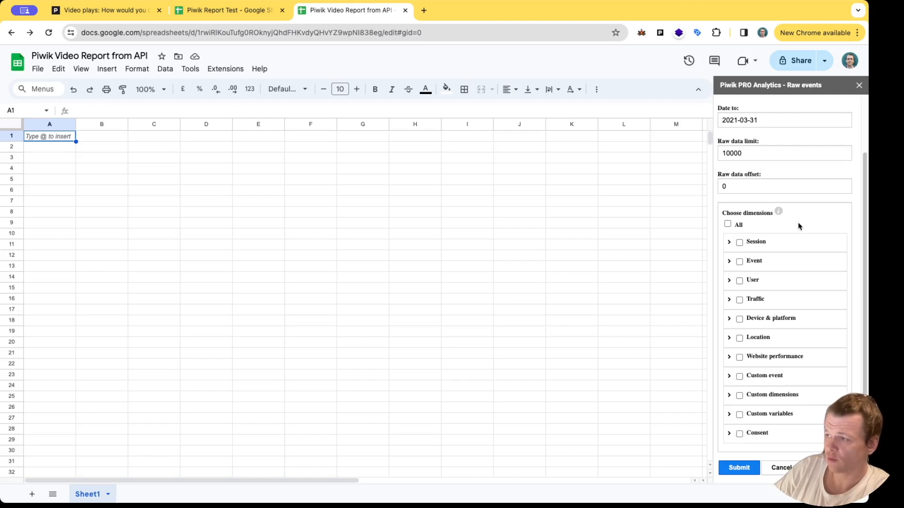
left_click(729, 377)
left_click(739, 377)
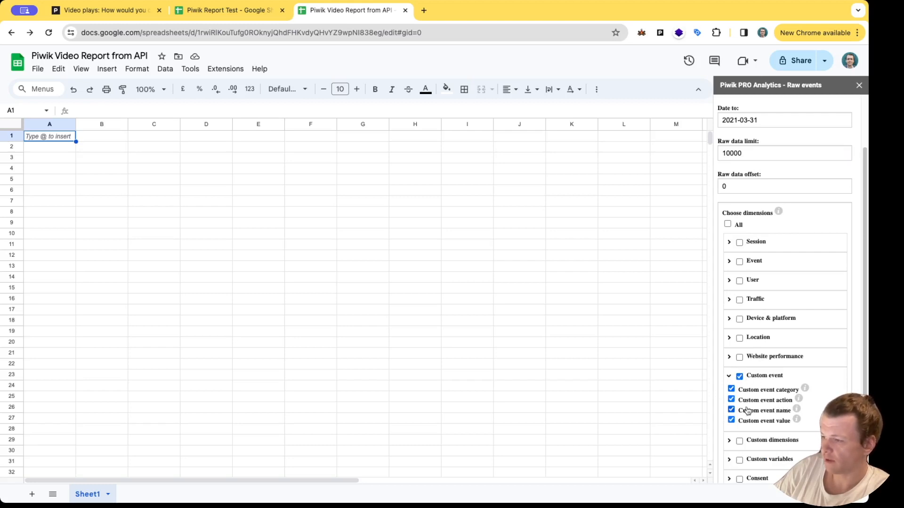
left_click(729, 262)
left_click(731, 285)
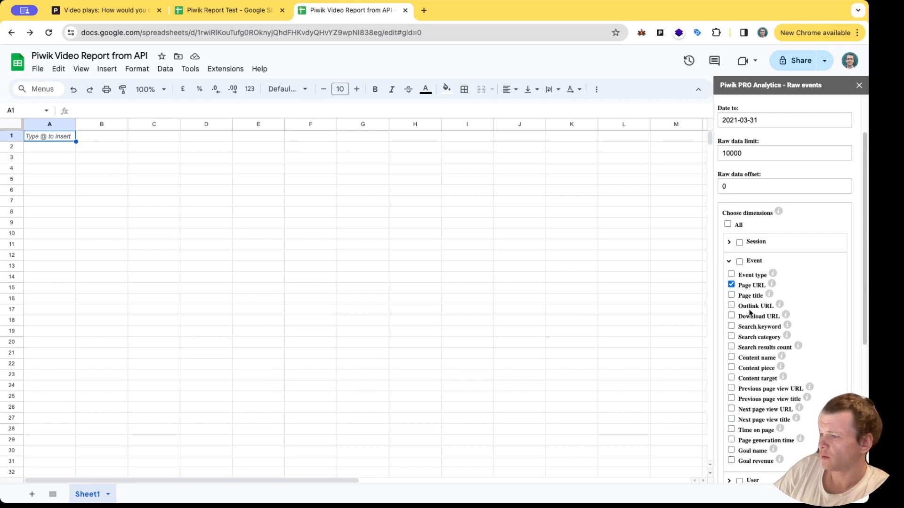
scroll(753, 329, "down", 5)
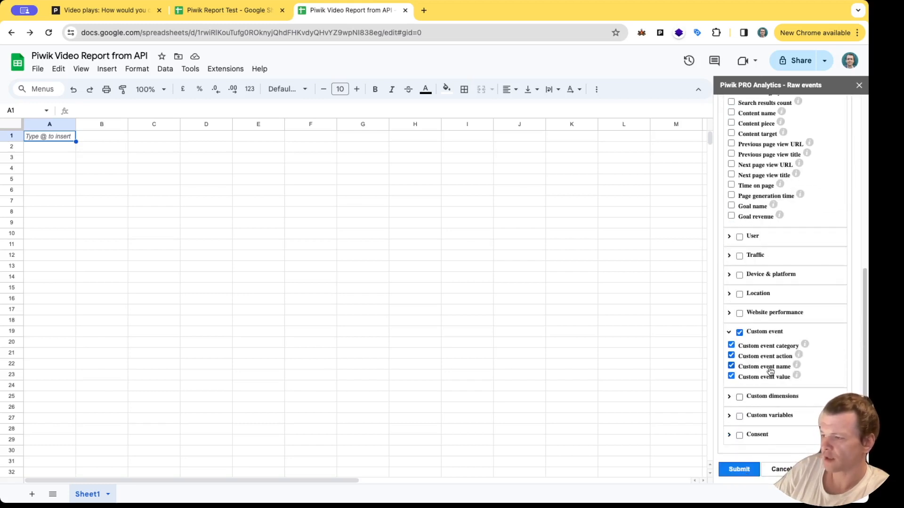
left_click(740, 469)
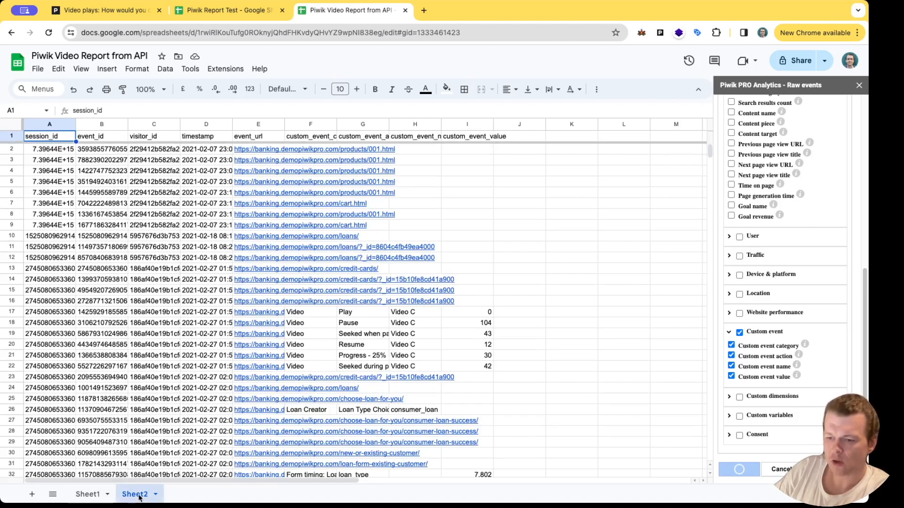
- Rename the sheet holding the imported event data as "Raw Data"
type("R")
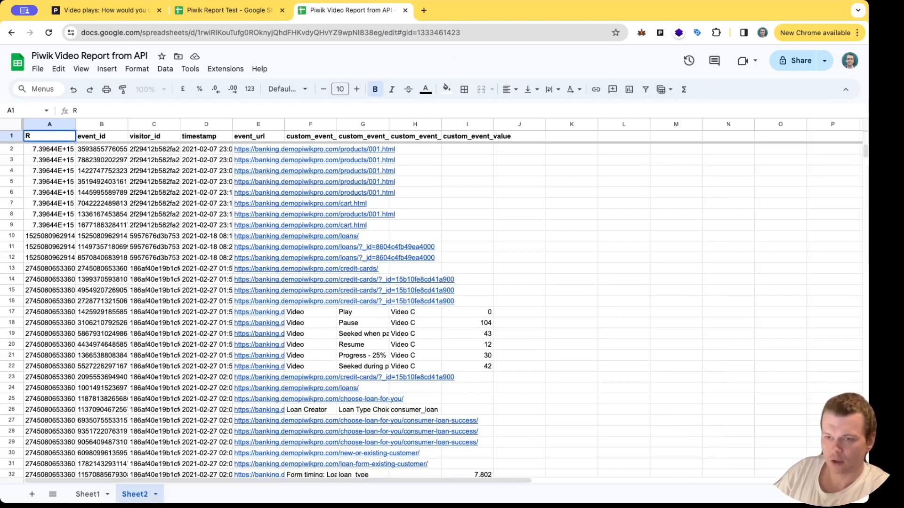
key("Escape")
double_click(135, 494)
type("Raw Data")
key("Return")
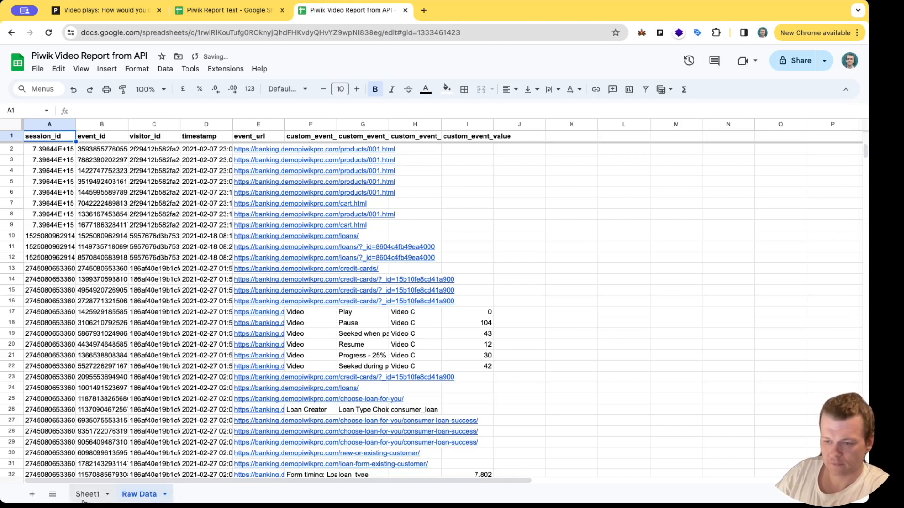
- Delete the empty Sheet1 from the spreadsheet
left_click(89, 494)
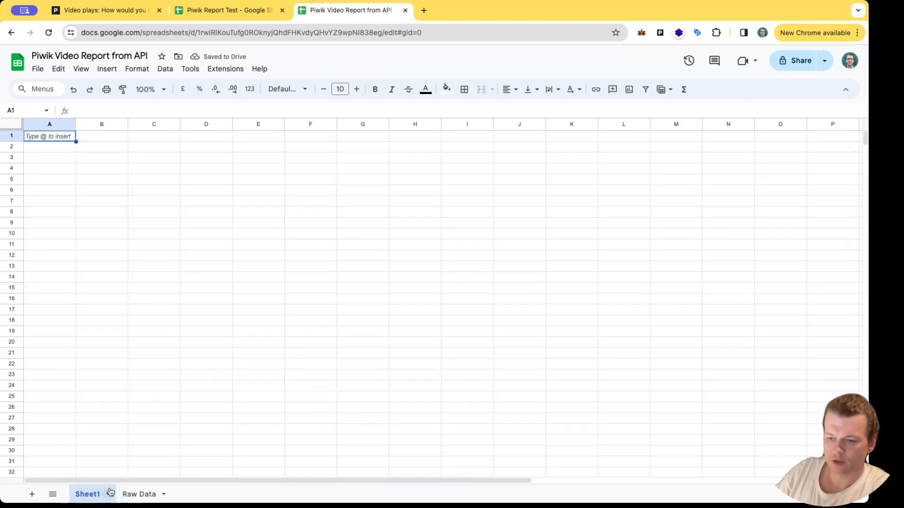
left_click(107, 496)
left_click(104, 319)
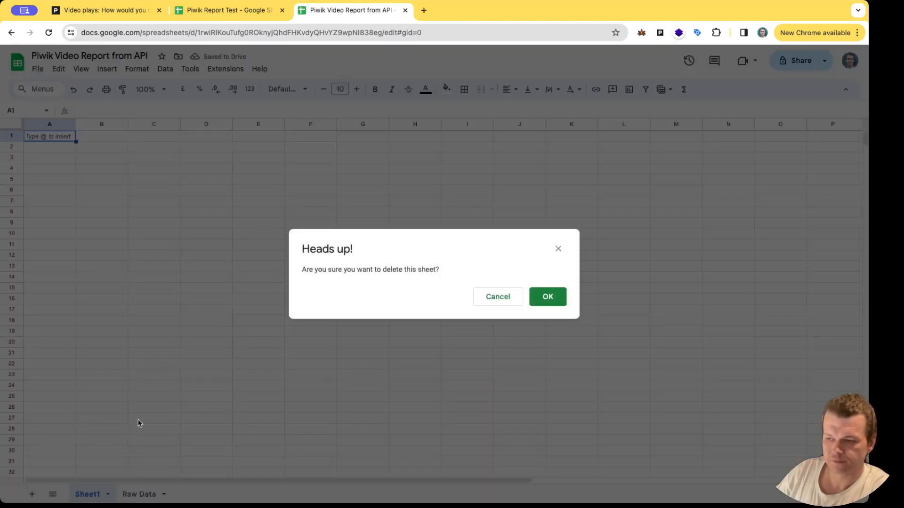
left_click(551, 297)
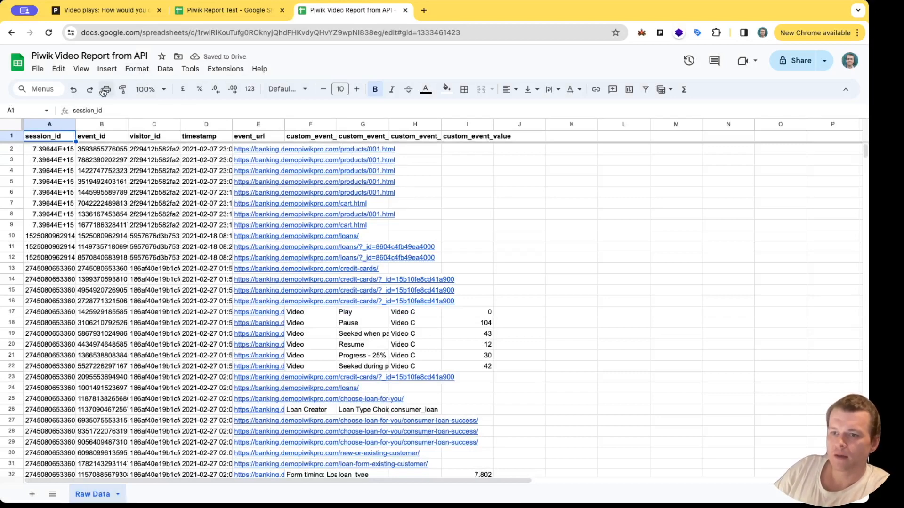
- Create a pivot table on a new sheet from columns A to I of Raw Data
left_click(54, 125)
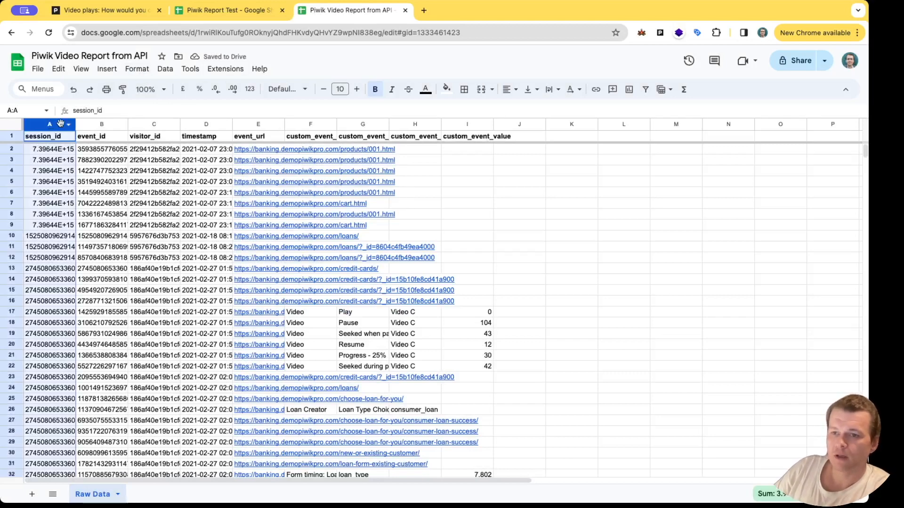
left_click(467, 124, "shift")
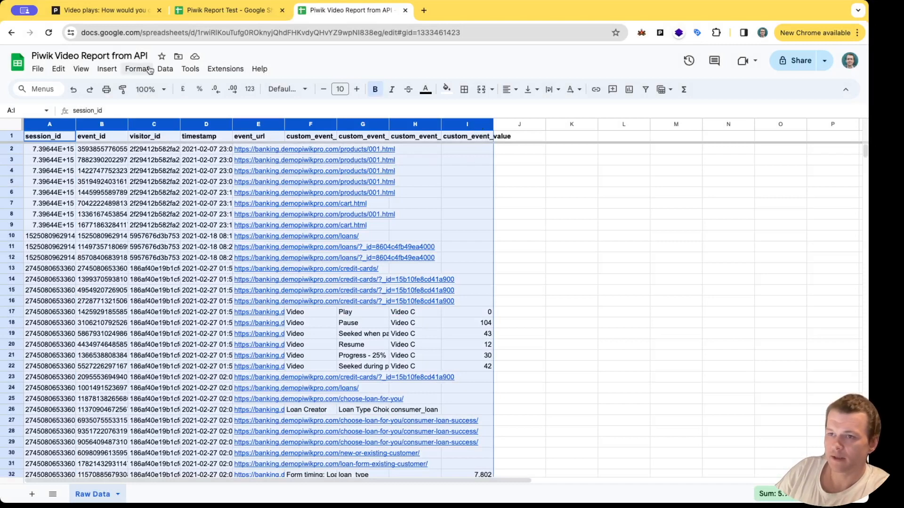
left_click(106, 71)
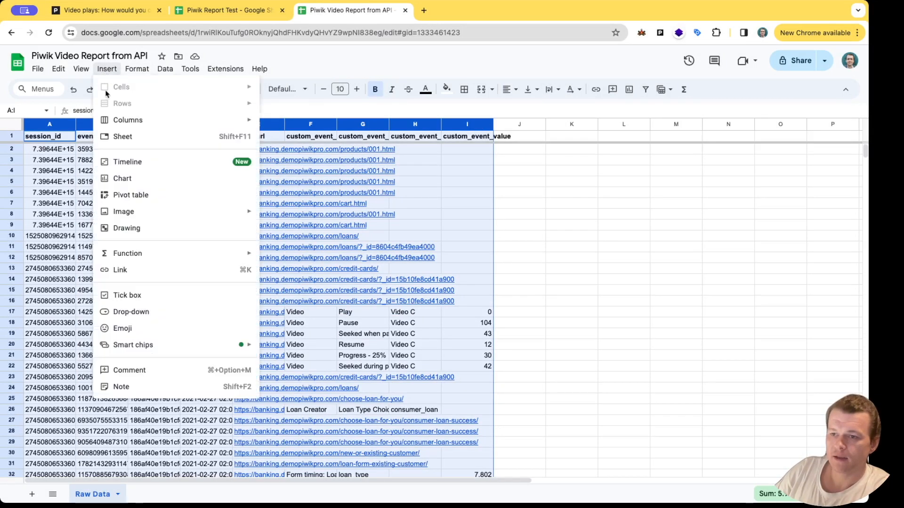
left_click(141, 196)
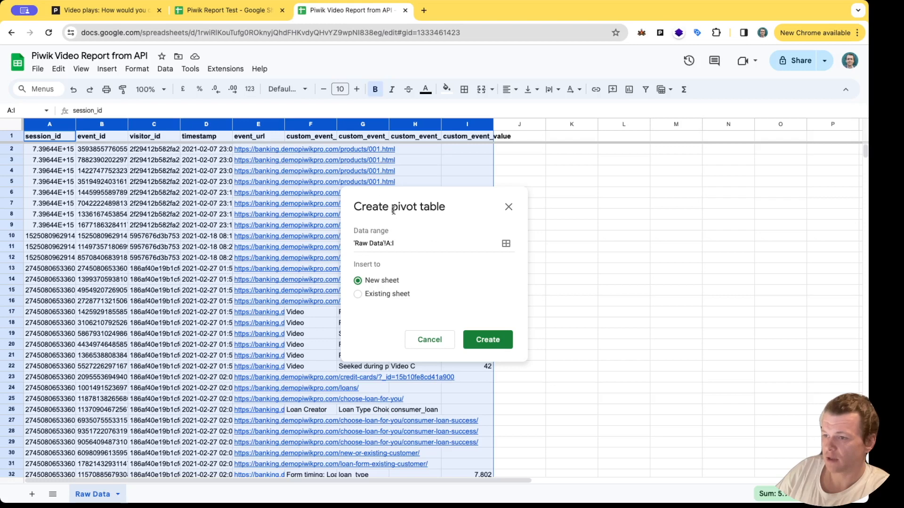
left_click(483, 338)
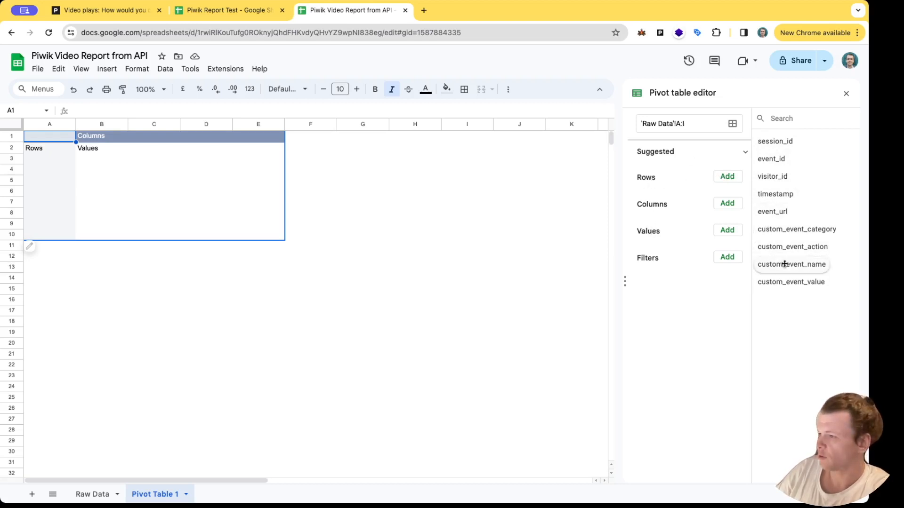
- Add custom_event_name as the pivot table's rows and filter custom_event_category to Video only
left_click_drag(808, 265, 685, 194)
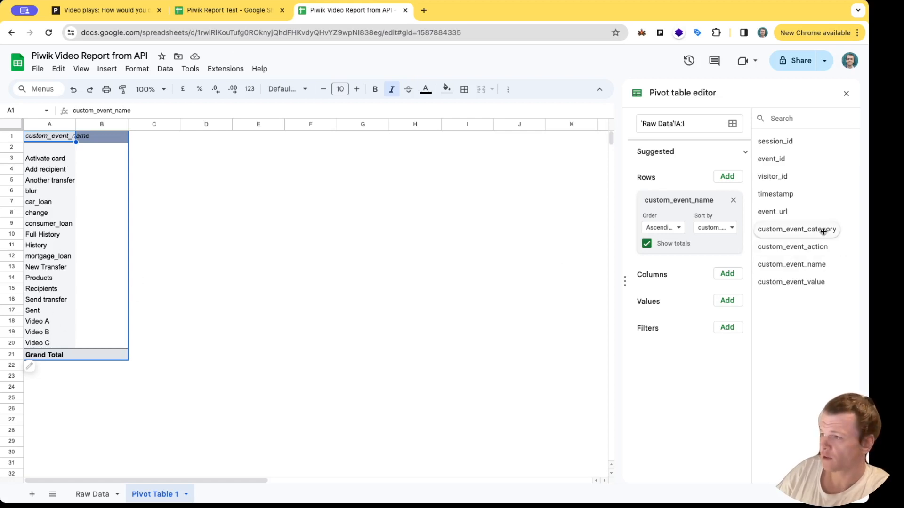
left_click_drag(824, 231, 702, 345)
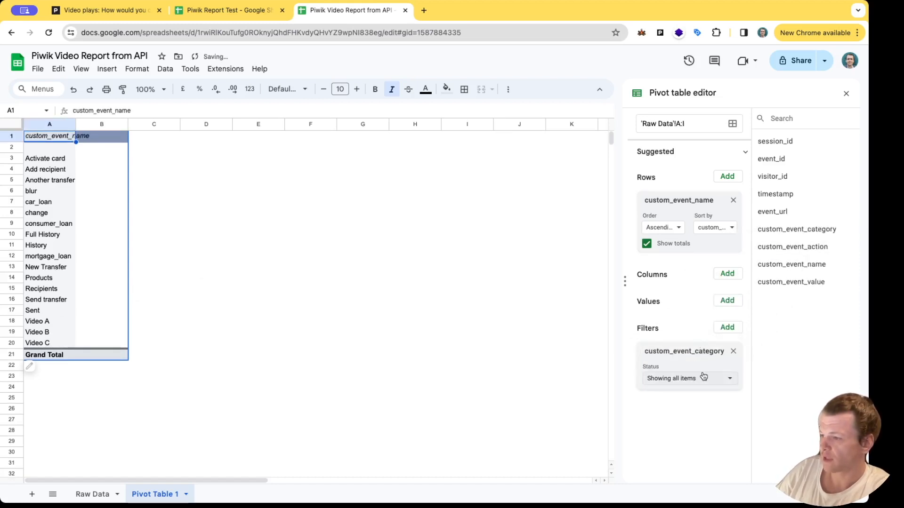
left_click(690, 378)
scroll(706, 414, "down", 1)
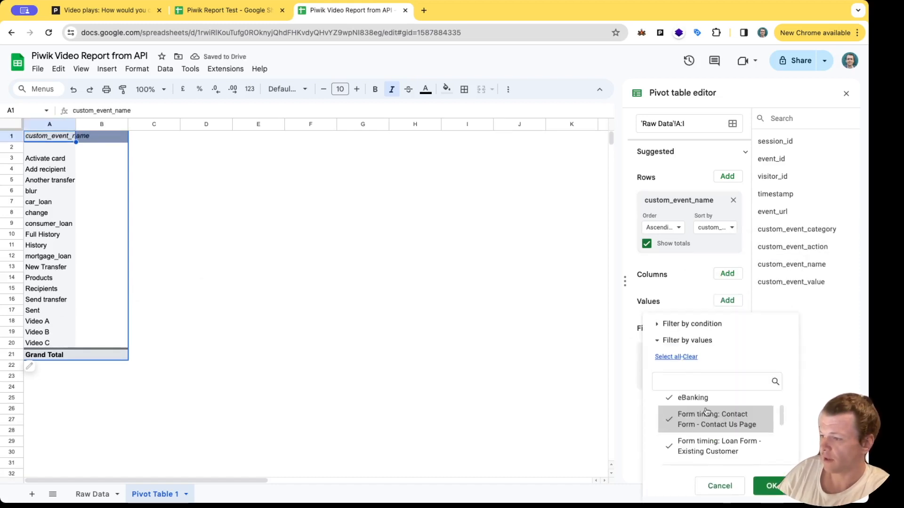
left_click(691, 358)
scroll(691, 421, "down", 5)
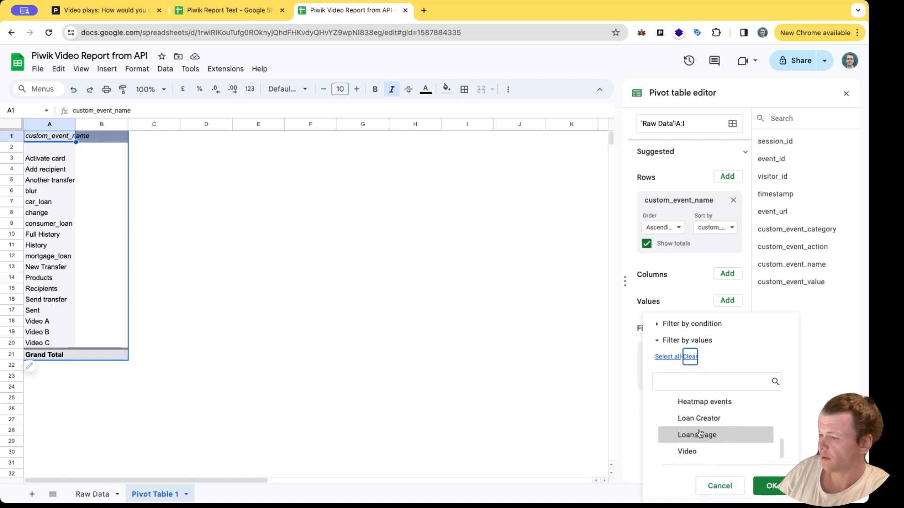
left_click(687, 452)
left_click(772, 486)
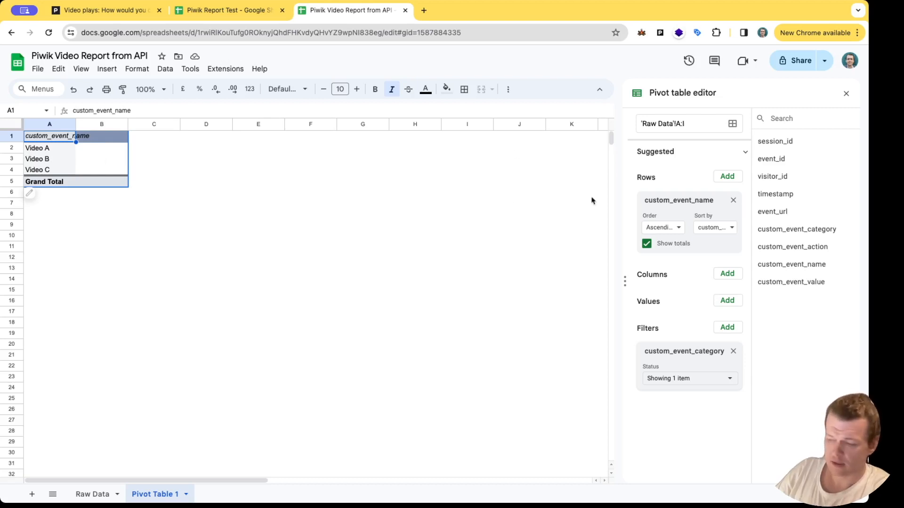
- Add custom_event_action as the pivot table's columns and as a second filter, clearing all of that filter's selected values
left_click_drag(797, 246, 677, 296)
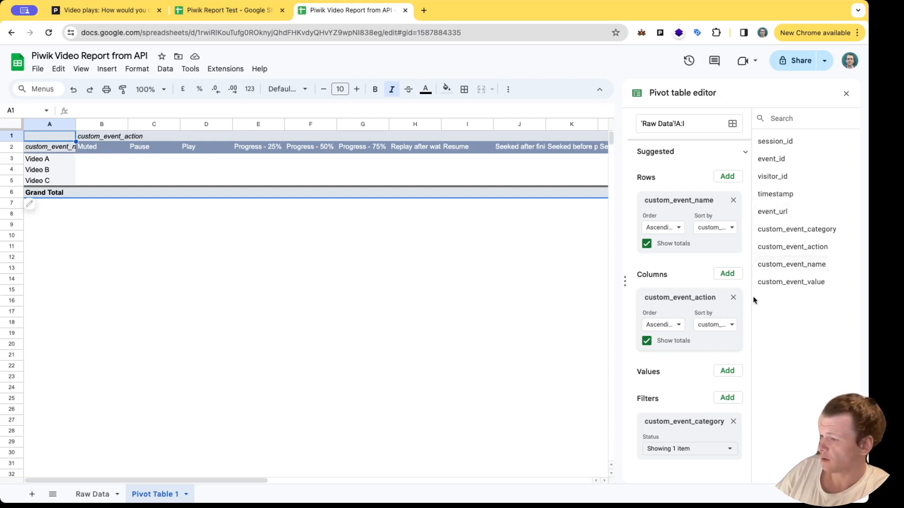
left_click_drag(808, 248, 685, 472)
scroll(711, 414, "down", 1)
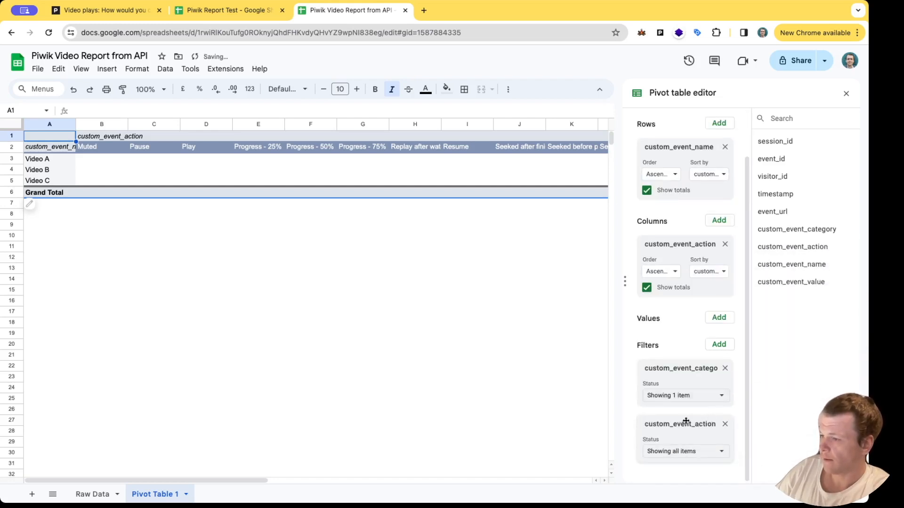
left_click(682, 453)
left_click(689, 356)
- Limit the custom_event_action filter to Play, Progress - 25%, Progress - 50%, Progress - 75% and Watched
scroll(730, 448, "down", 15)
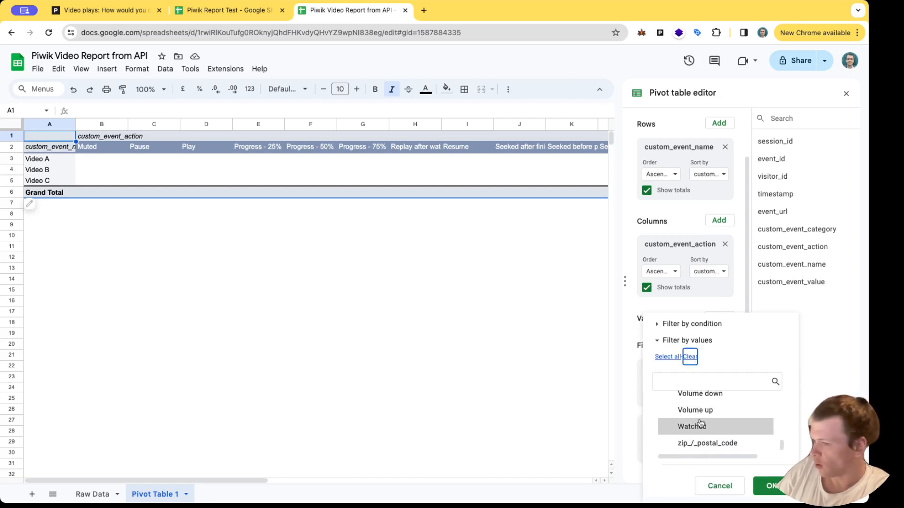
left_click(701, 426)
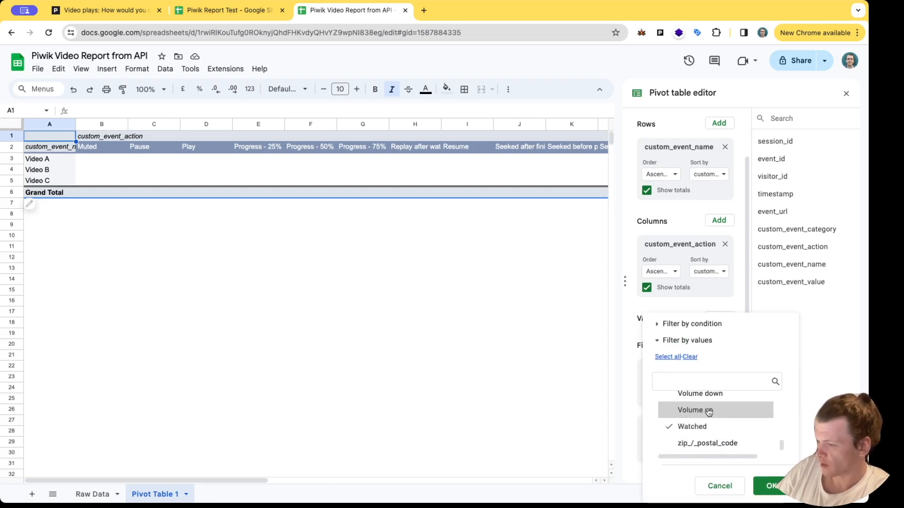
scroll(702, 417, "up", 1)
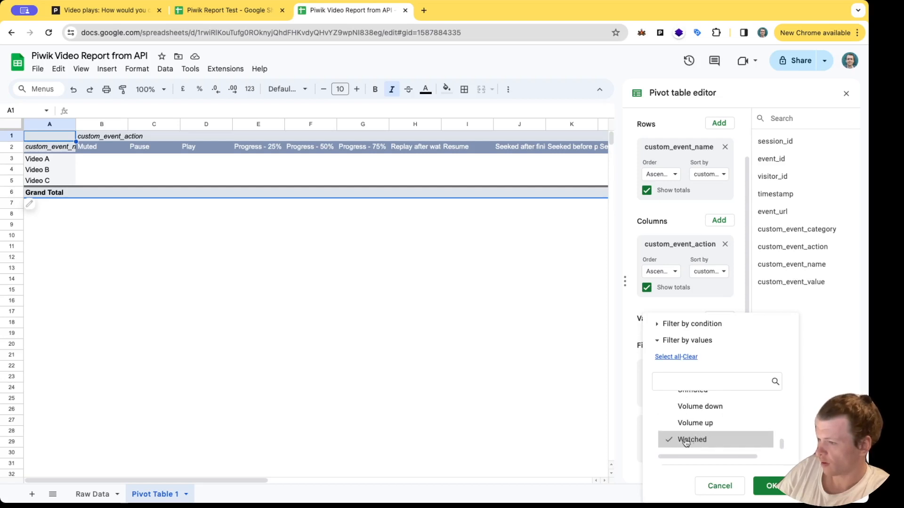
scroll(687, 440, "up", 5)
left_click(695, 419)
scroll(694, 413, "up", 3)
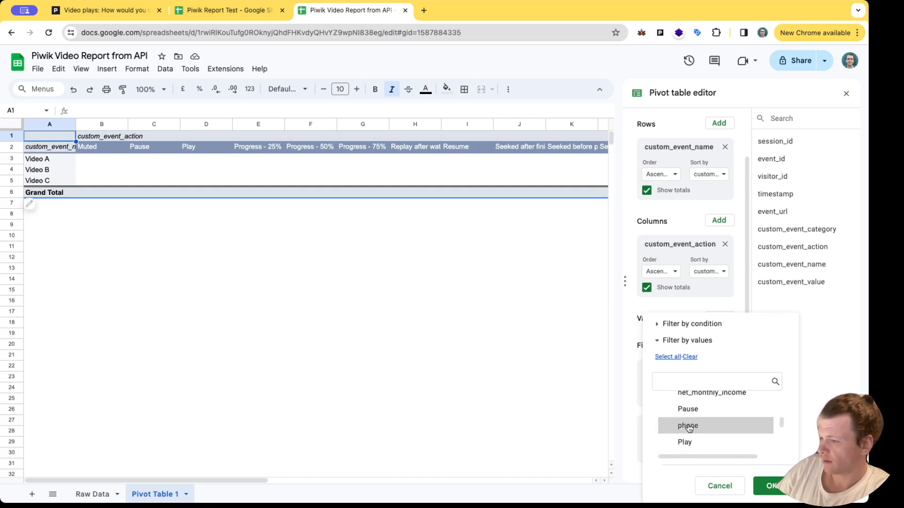
left_click(686, 444)
scroll(723, 432, "down", 2)
scroll(722, 432, "up", 3)
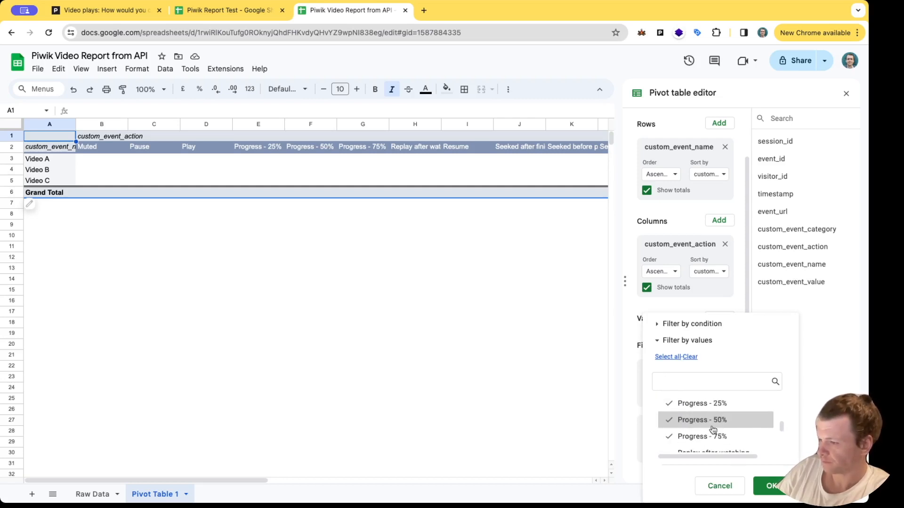
scroll(701, 421, "up", 2)
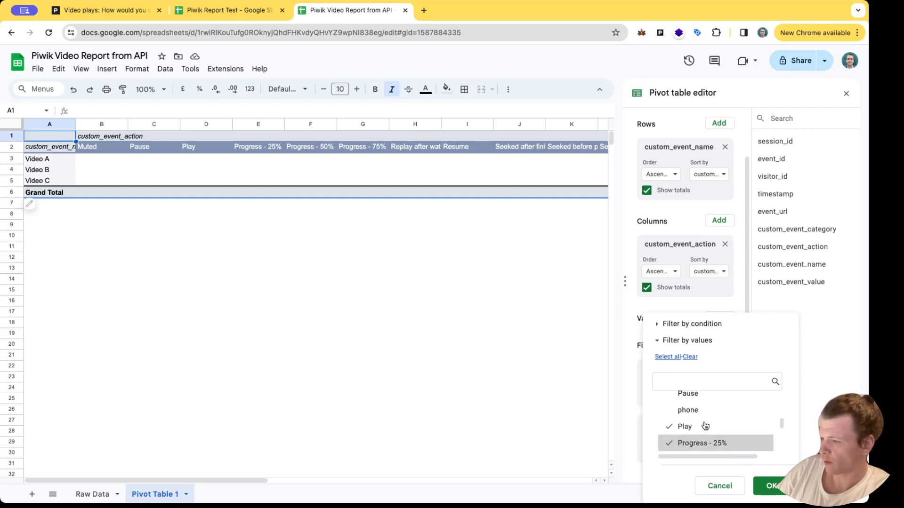
scroll(706, 426, "down", 4)
scroll(706, 429, "up", 1)
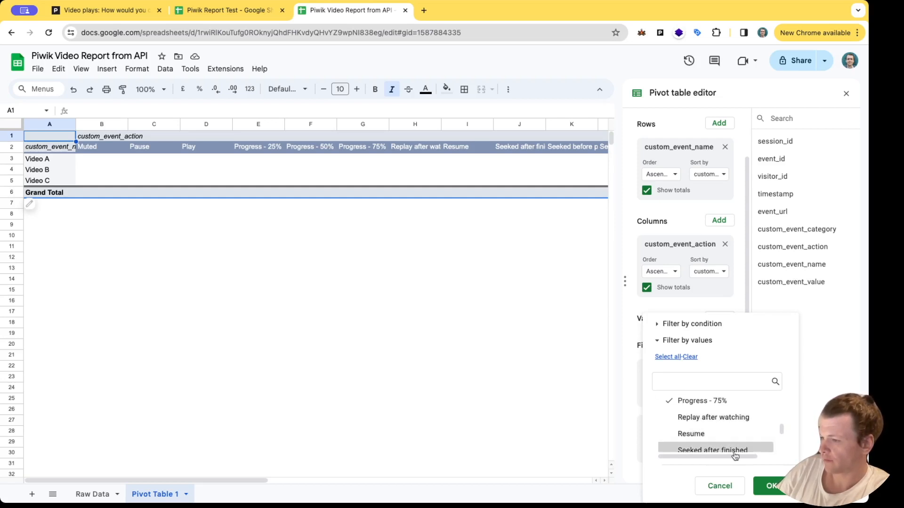
left_click(773, 486)
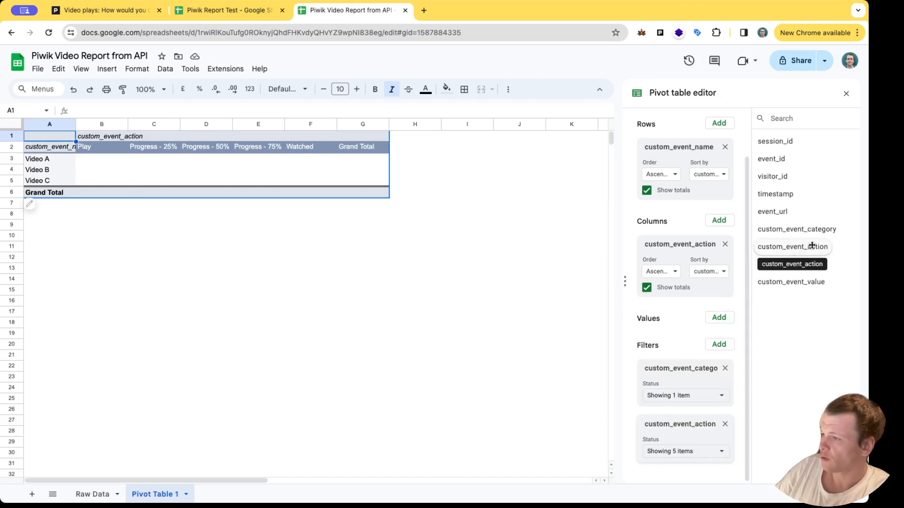
- Add custom_event_action as the pivot table's values, summarised by COUNTA
left_click_drag(814, 247, 690, 335)
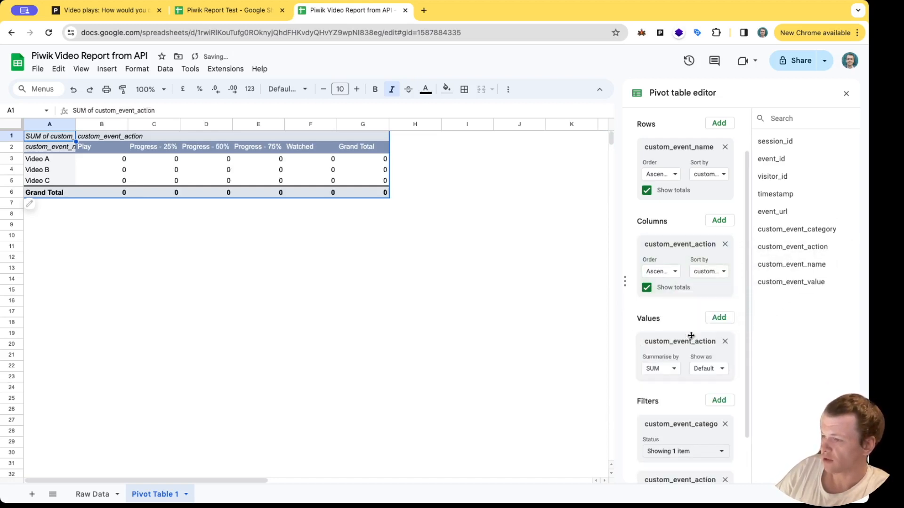
left_click(673, 368)
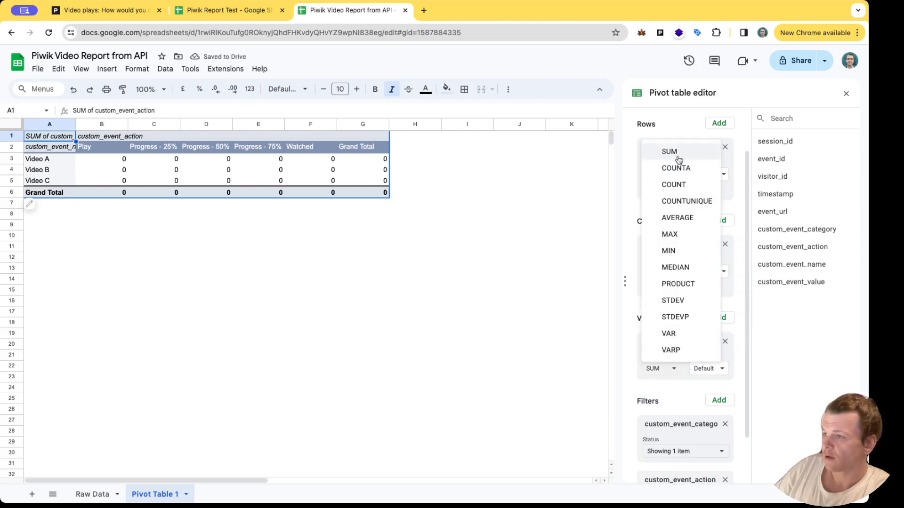
left_click(683, 170)
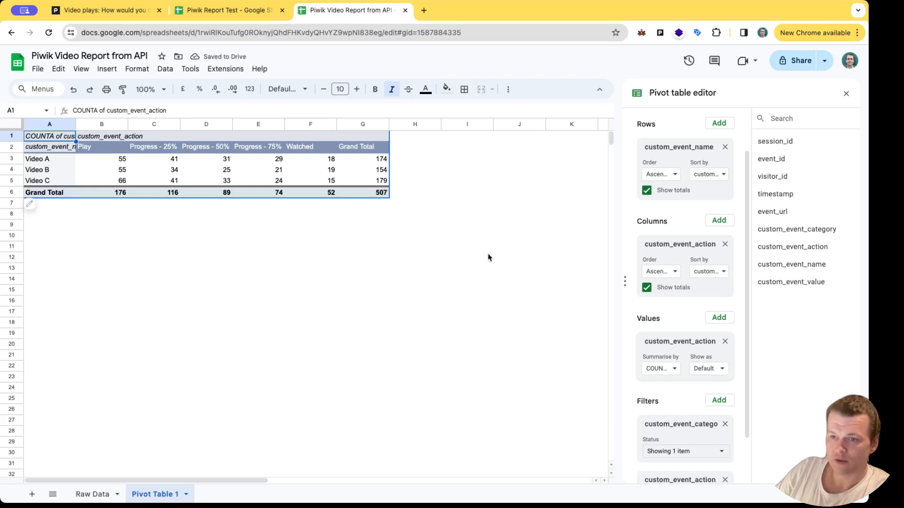
- Examine the pivot table's event counts for each video, from Play through Watched and the grand totals
left_click(115, 163)
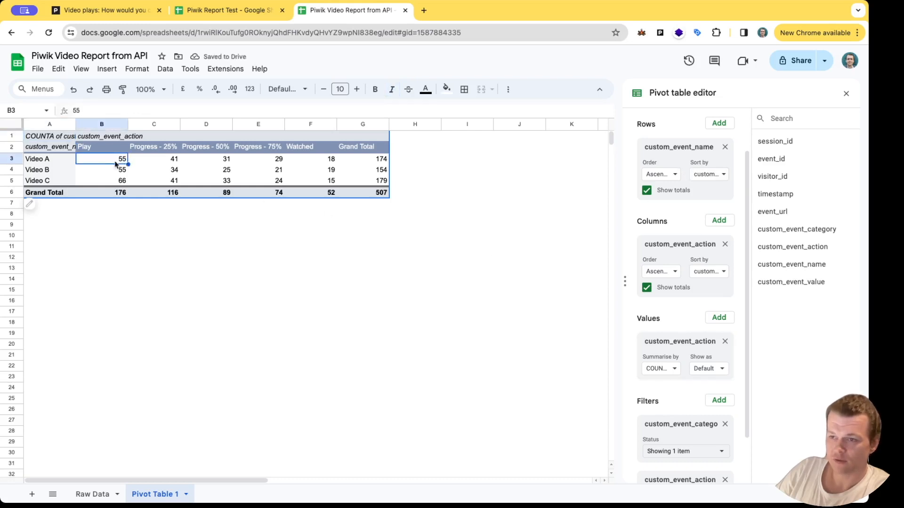
left_click(377, 182)
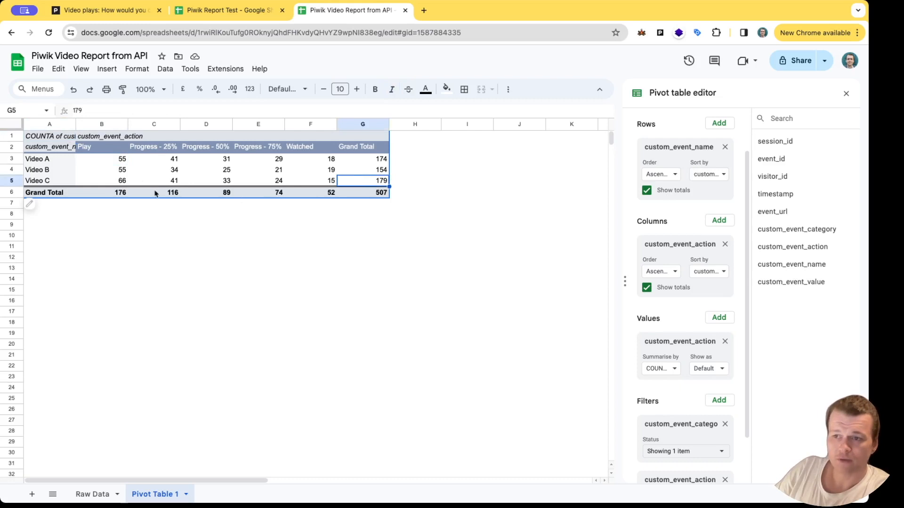
left_click(105, 163)
left_click(295, 163)
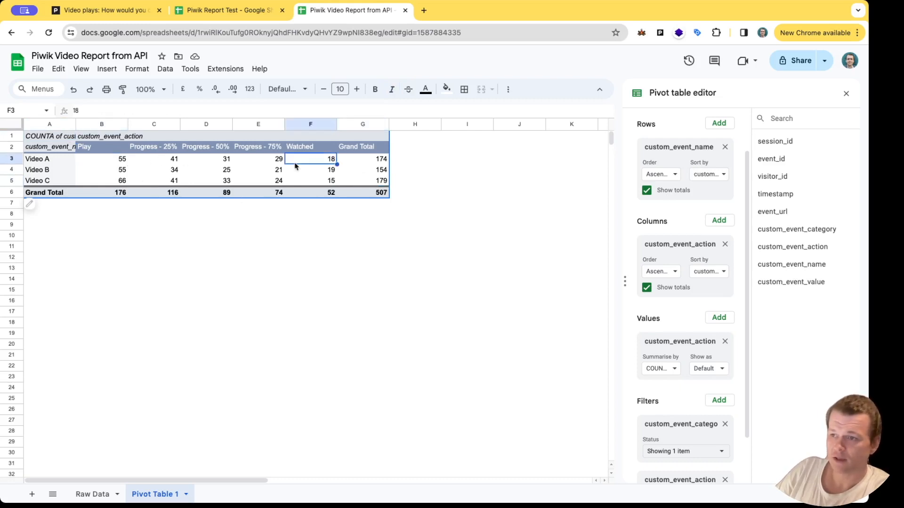
left_click(303, 179)
- Switch to the Piwik PRO community thread and read the requested report layout and the last reply about calculated metrics
left_click(125, 17)
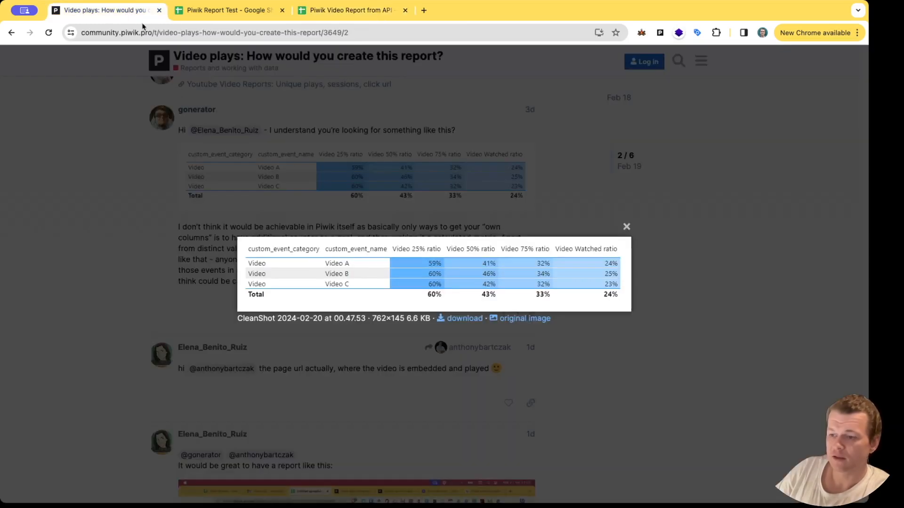
left_click(612, 241)
scroll(358, 212, "down", 8)
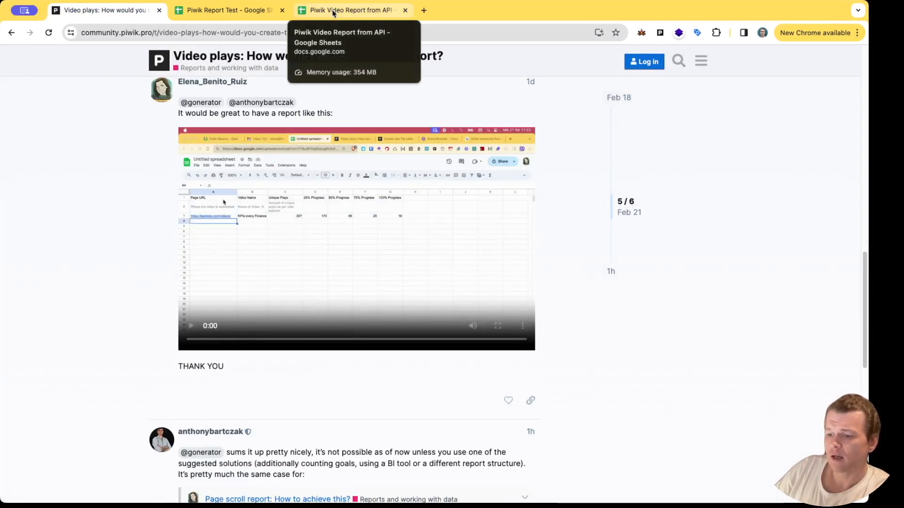
scroll(219, 254, "down", 4)
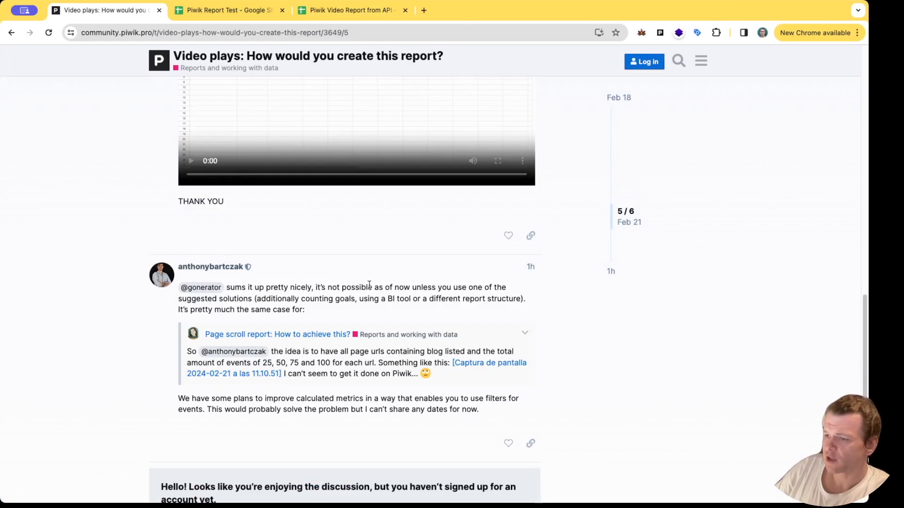
left_click_drag(374, 287, 485, 288)
left_click(398, 296)
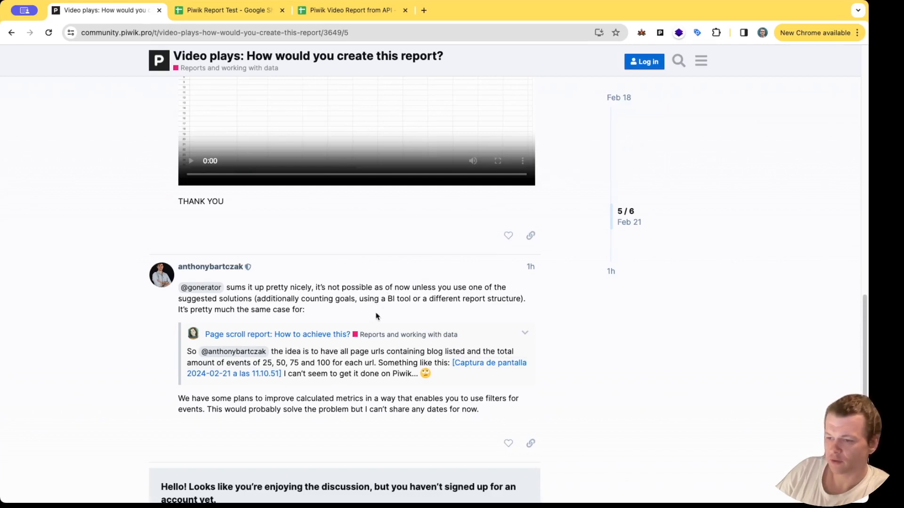
left_click_drag(227, 399, 407, 403)
left_click(408, 403)
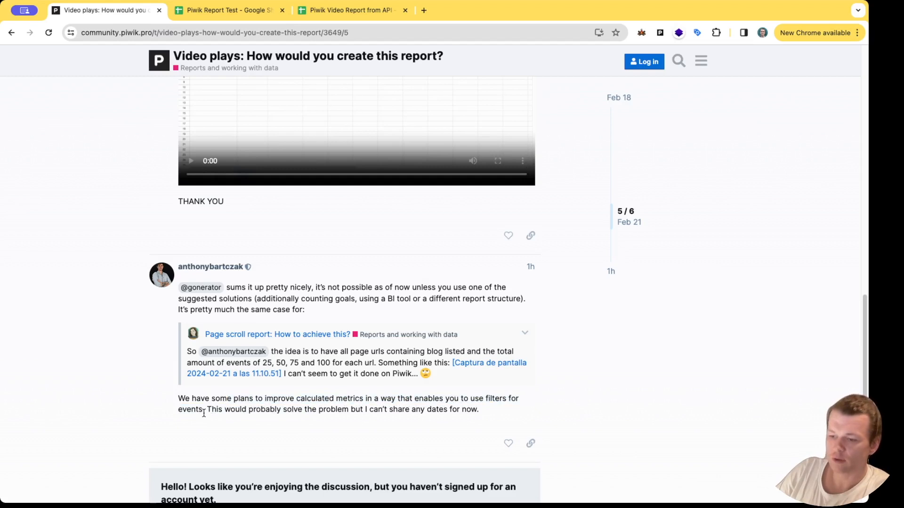
triple_click(188, 409)
left_click(180, 398)
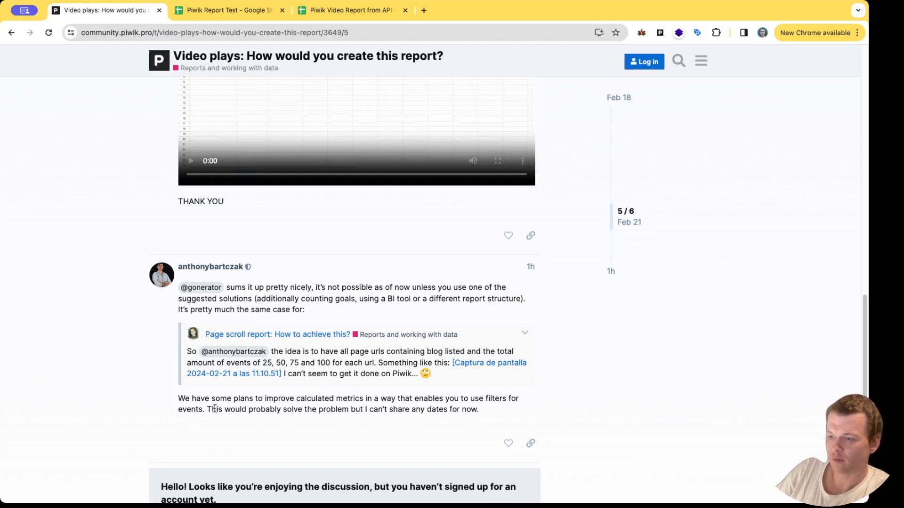
- Compare the pivot table with the enlarged video ratio table image in the community thread
left_click(326, 11)
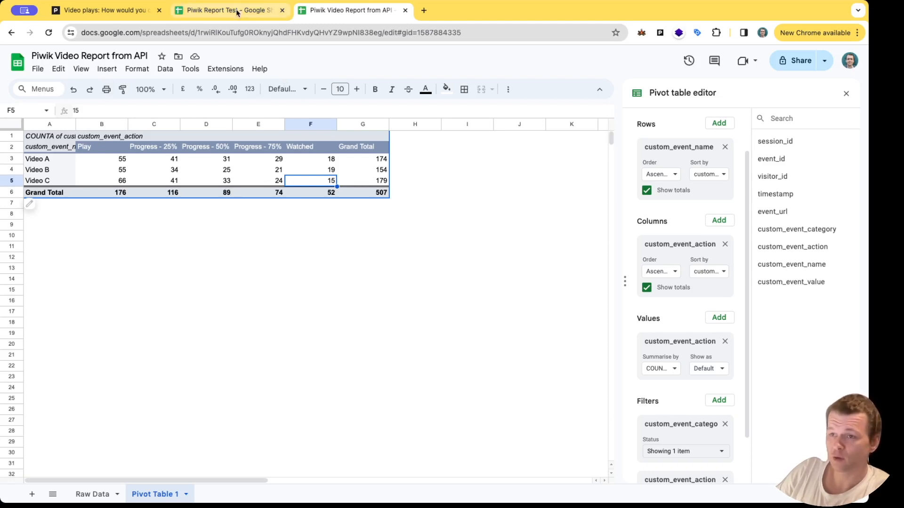
left_click(140, 11)
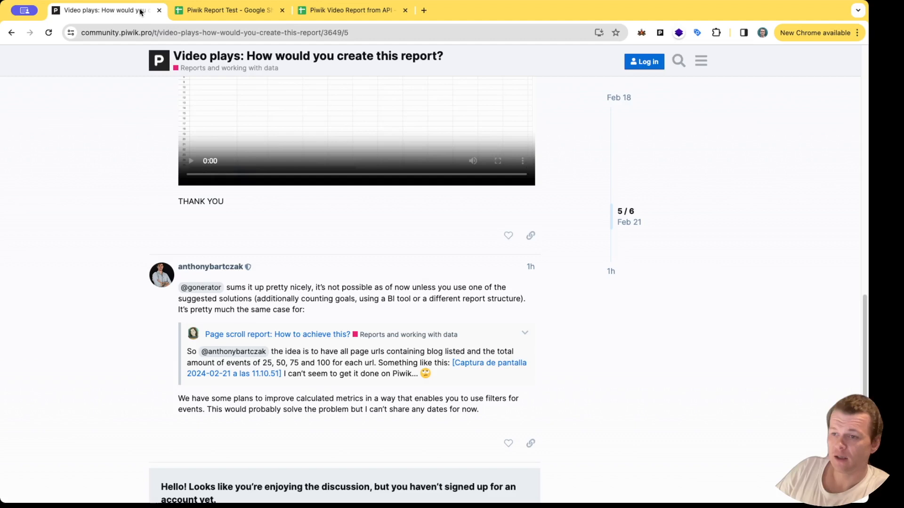
left_click(354, 11)
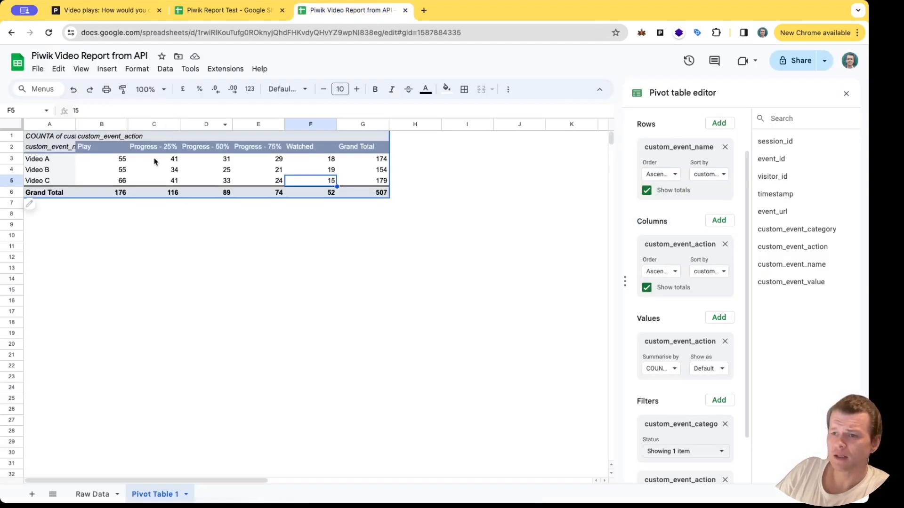
left_click(146, 170)
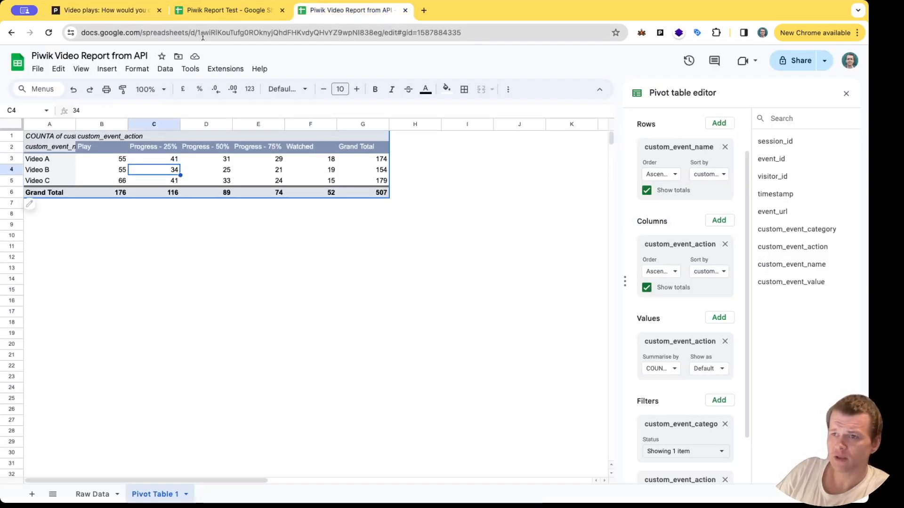
left_click(133, 10)
scroll(263, 273, "up", 15)
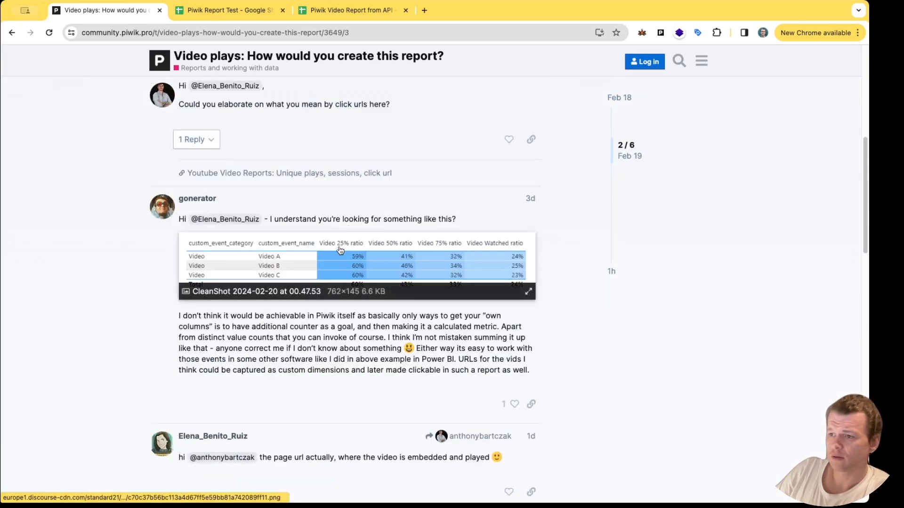
left_click(340, 251)
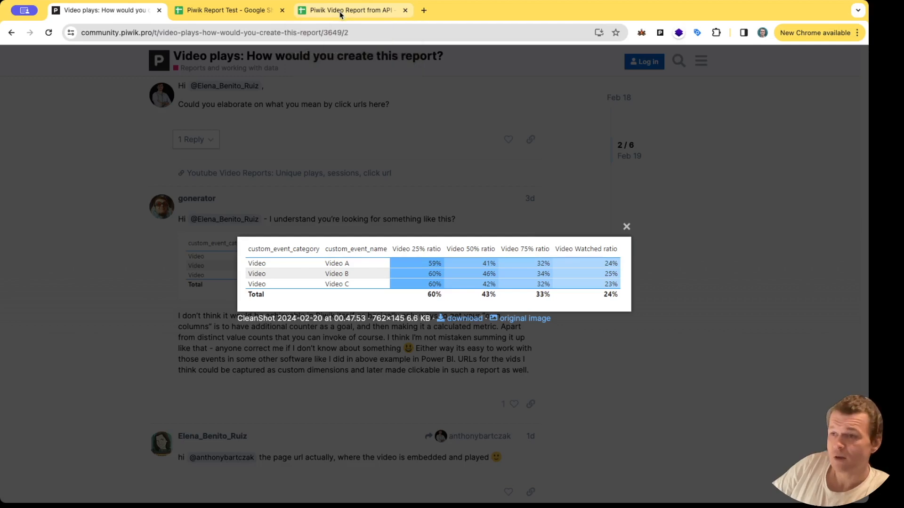
- Return to the Piwik Video Report from API spreadsheet and add event_url as a pivot row group above custom_event_name
left_click(373, 11)
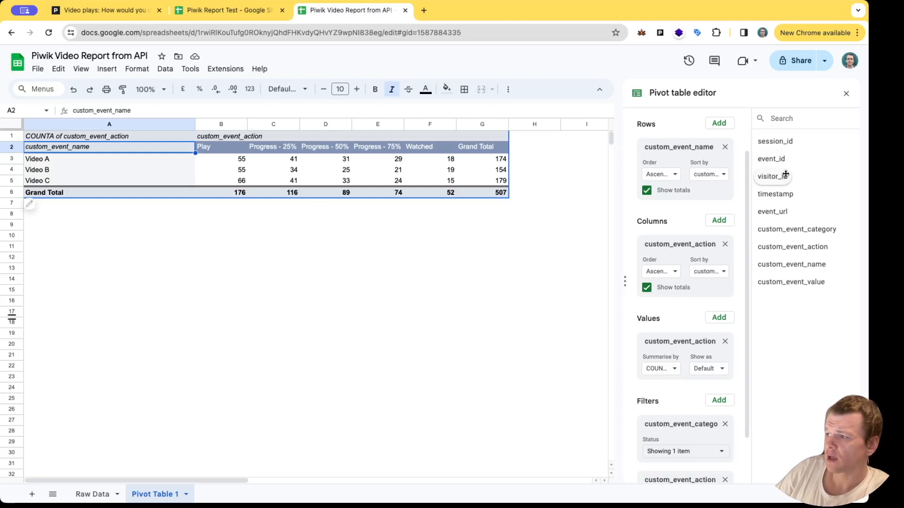
left_click_drag(774, 212, 664, 147)
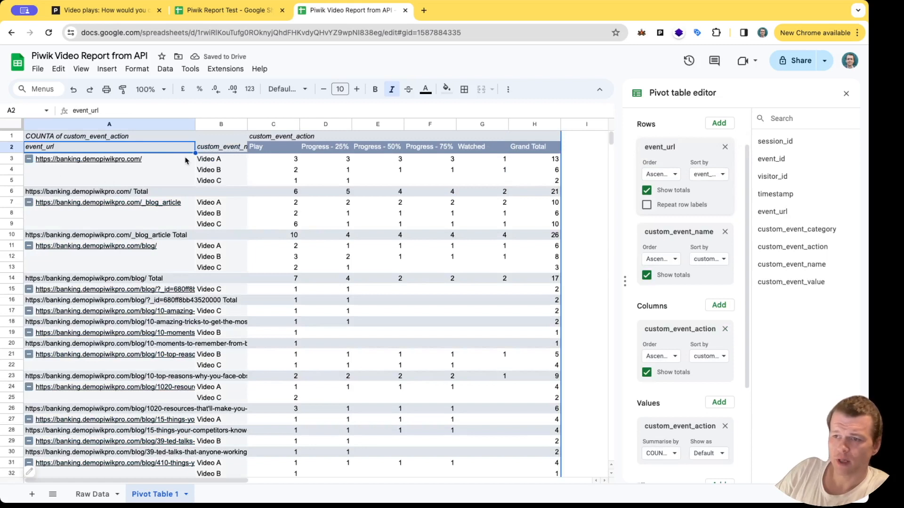
left_click(166, 160)
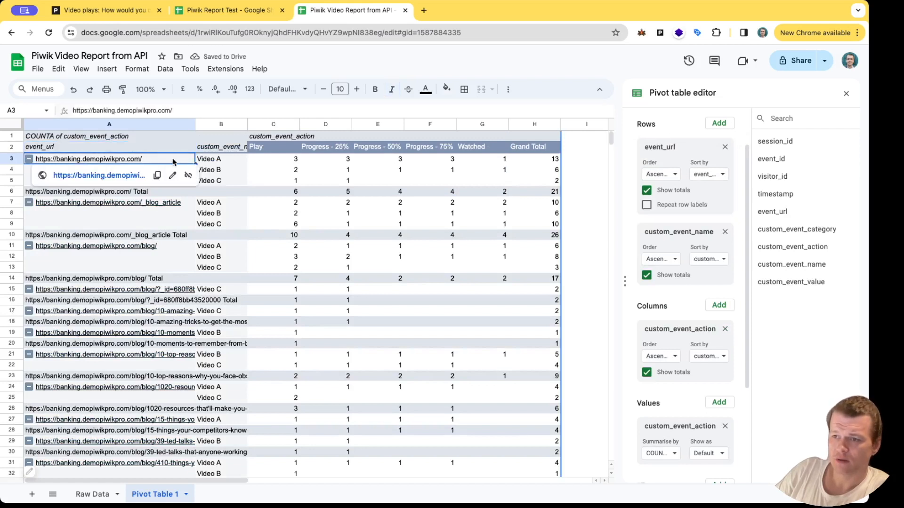